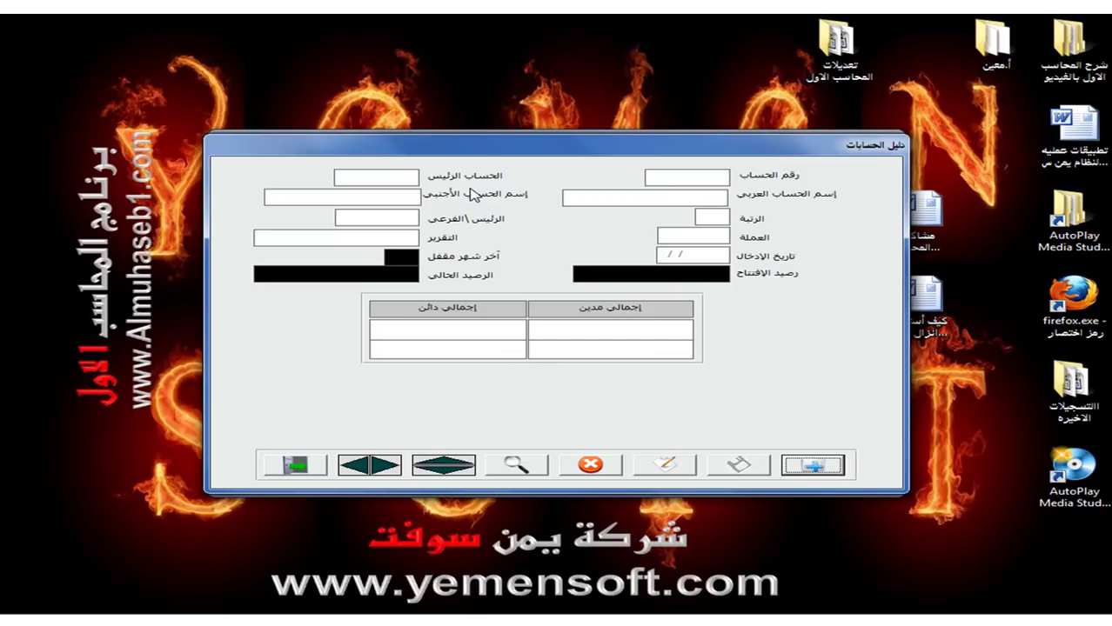
- Add and save account 1 under parent 0, named الاصول, as a main account (رئيس) with currency YR and report الميزانية العمومية
left_click(816, 467)
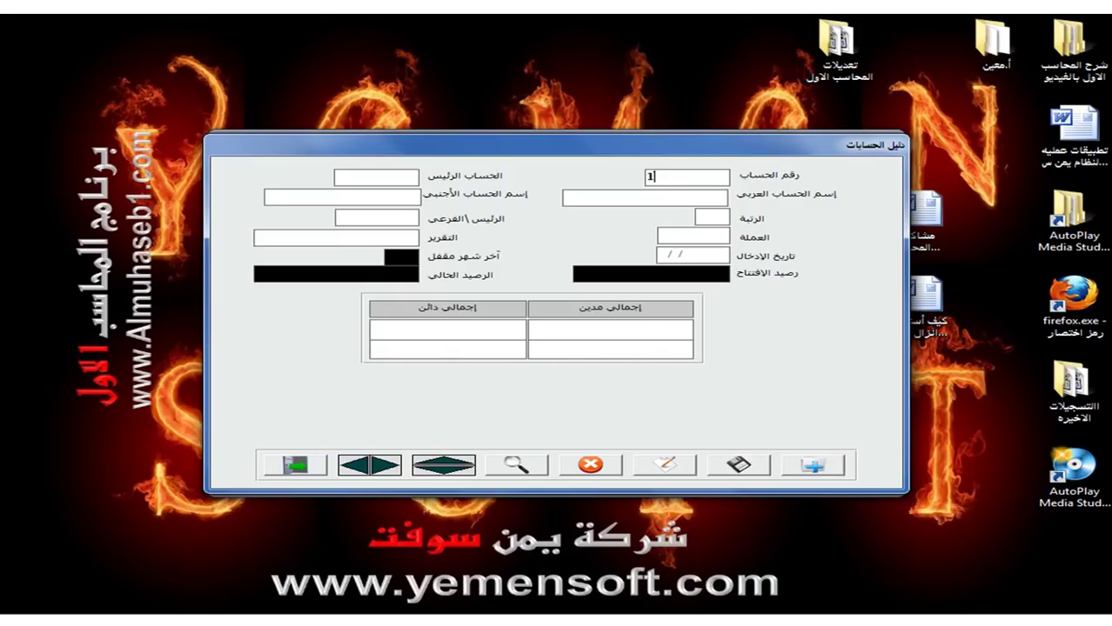
type("1")
key("Return")
left_click(693, 198)
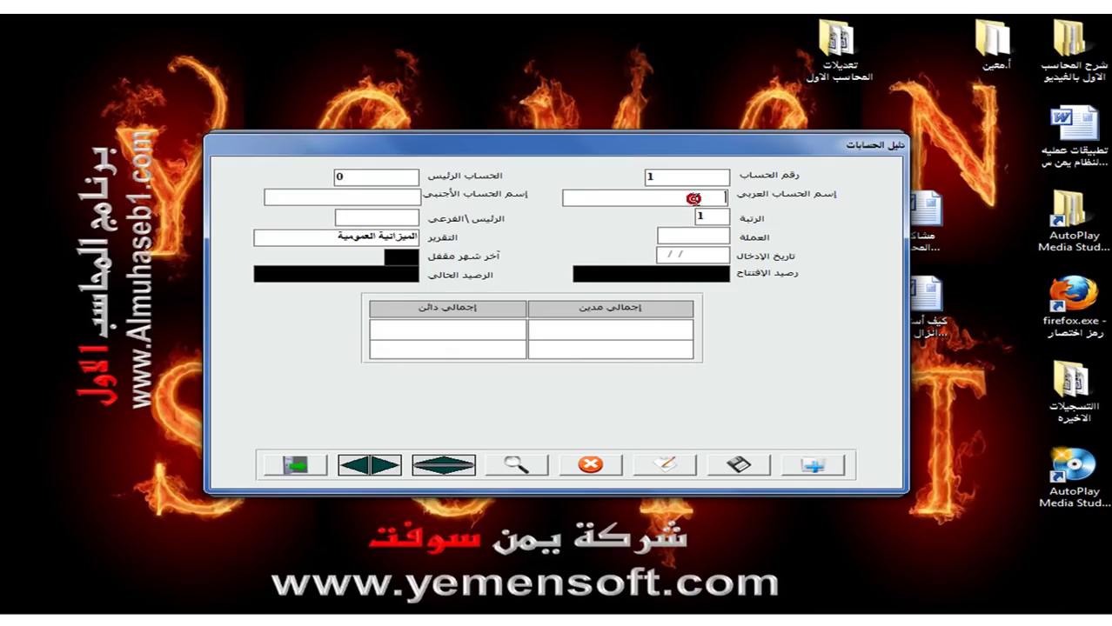
type("الأ")
type("صول")
left_click(372, 219)
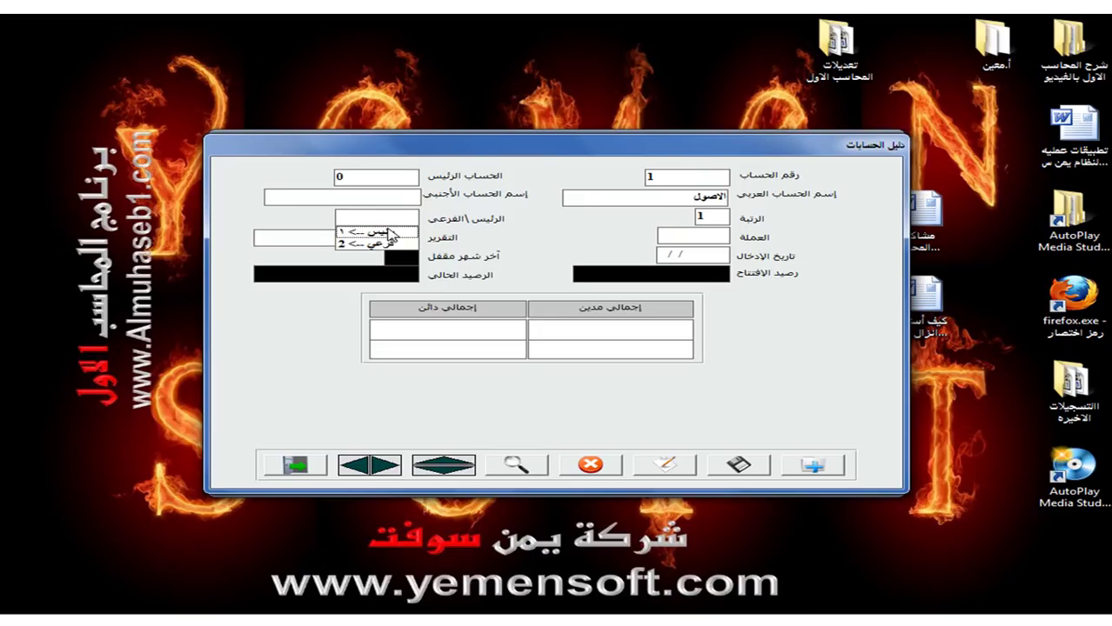
left_click(391, 237)
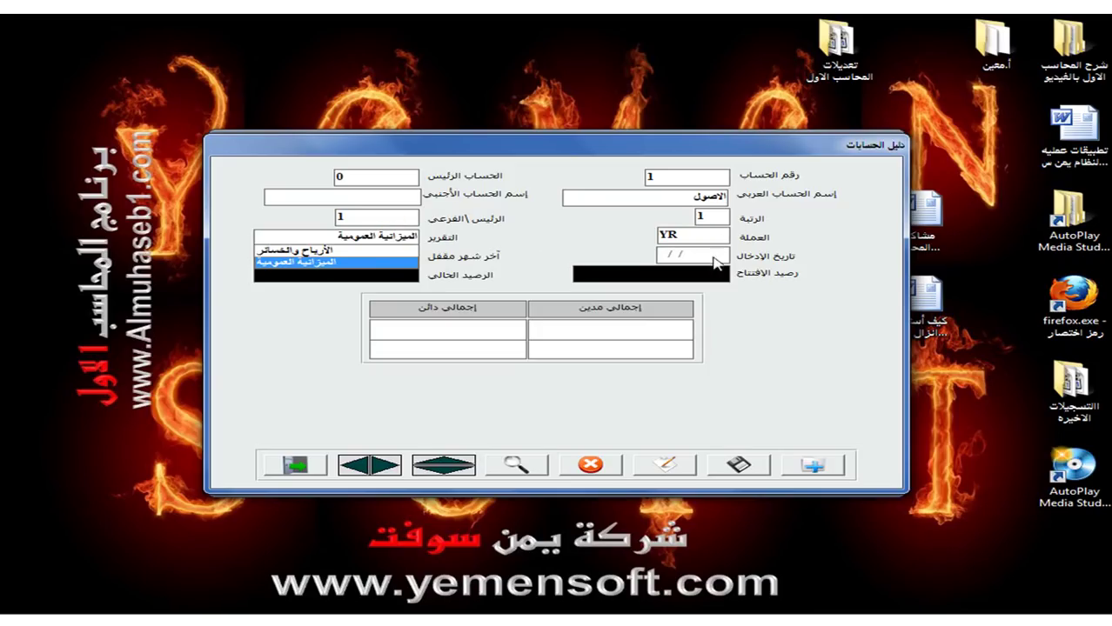
left_click(738, 465)
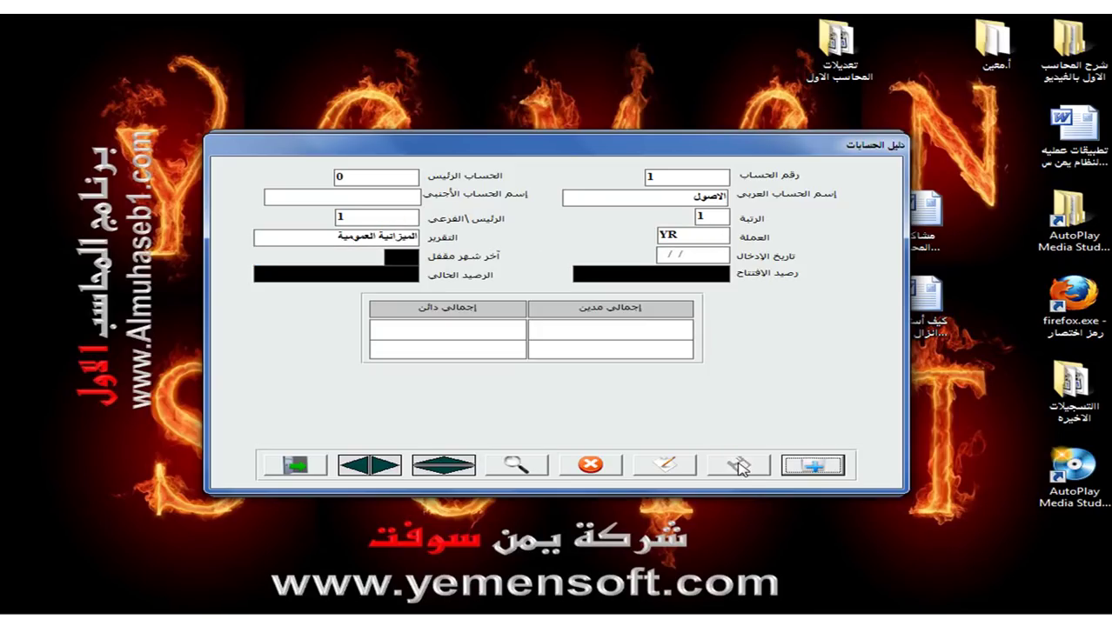
- Add and save account 11 under parent account 1, named الاصول الثابته, as a main account (رئيس) with currency YR and report الميزانية العمومية
left_click(810, 468)
type("11")
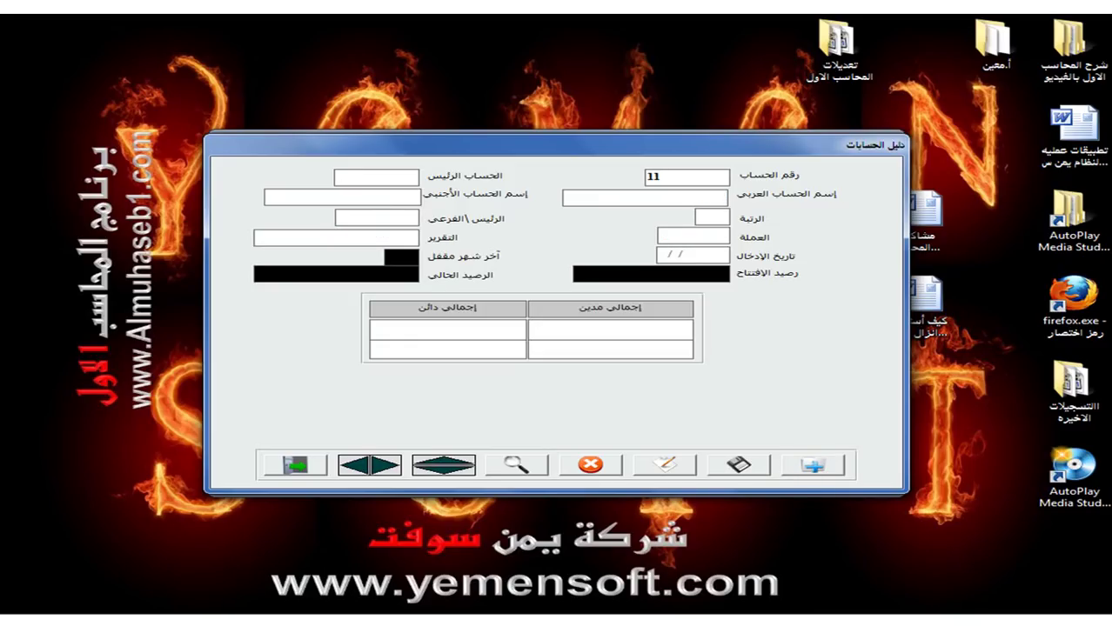
left_click(393, 180)
type("1")
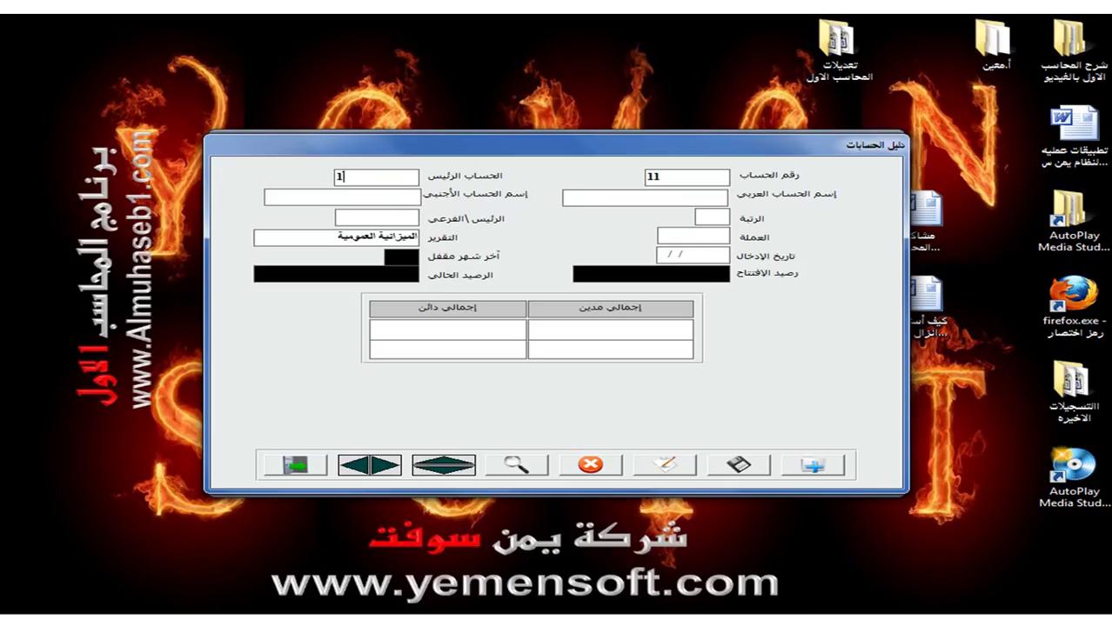
left_click(621, 198)
type("الاصول الث")
left_click(407, 219)
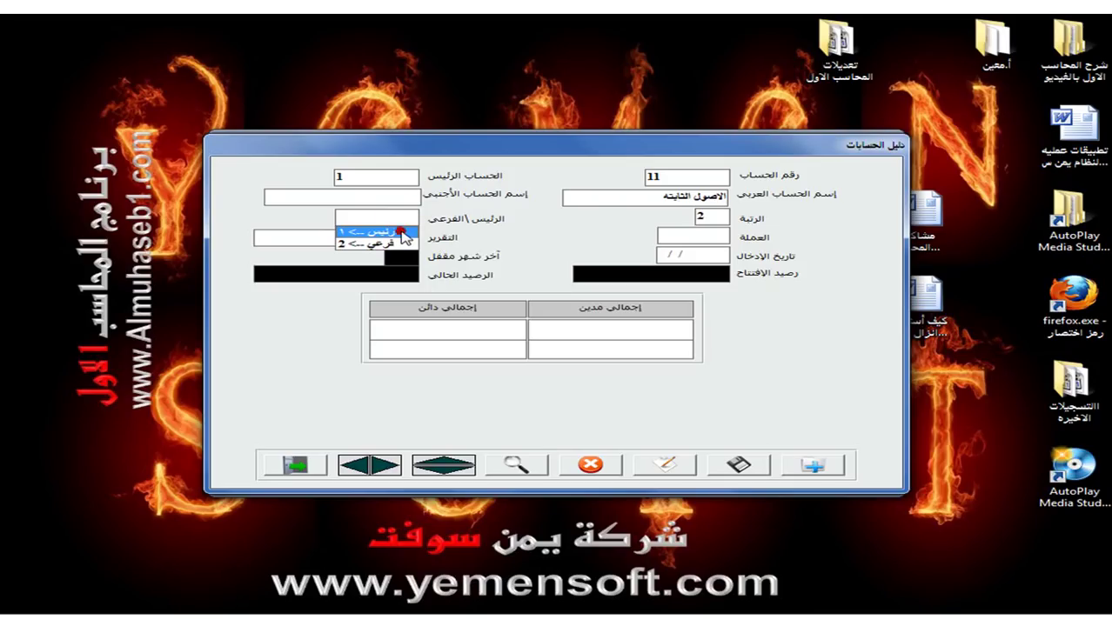
left_click(405, 233)
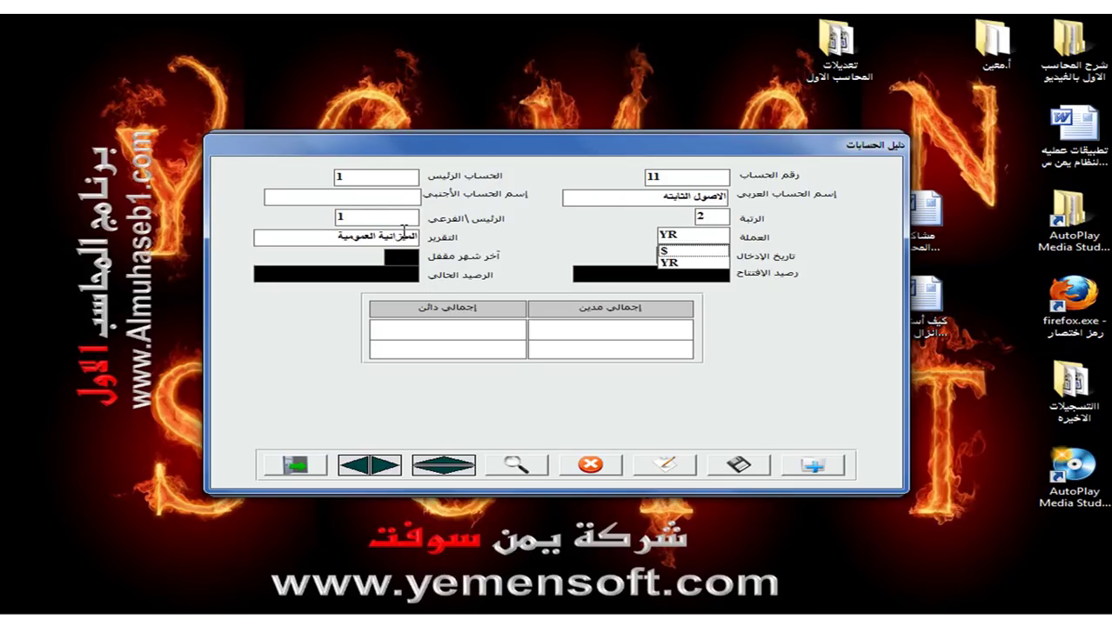
left_click(687, 264)
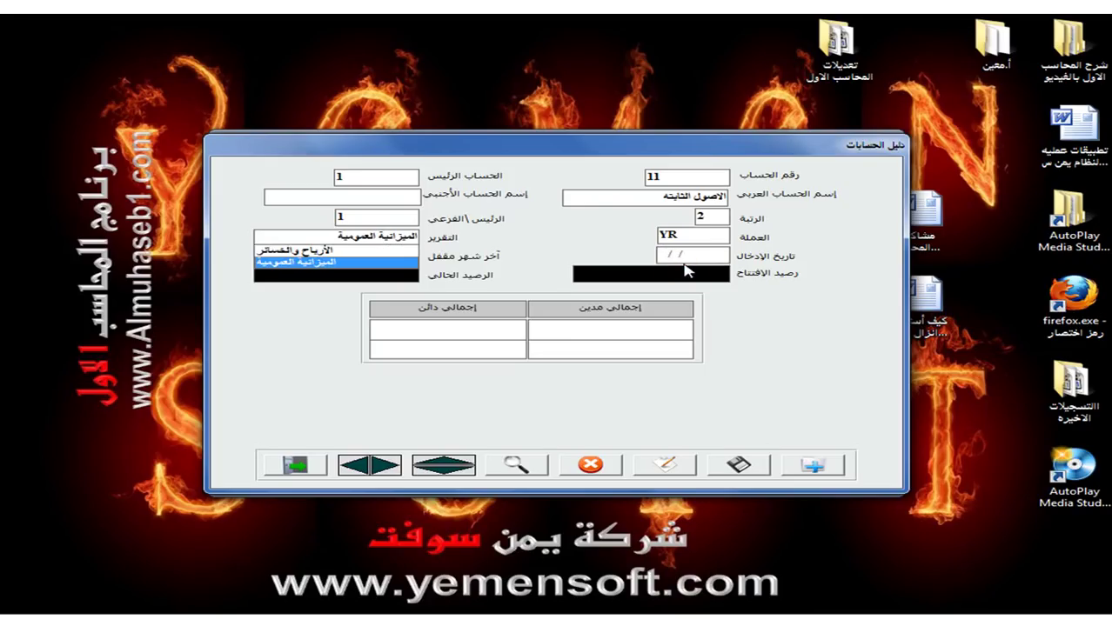
left_click(738, 465)
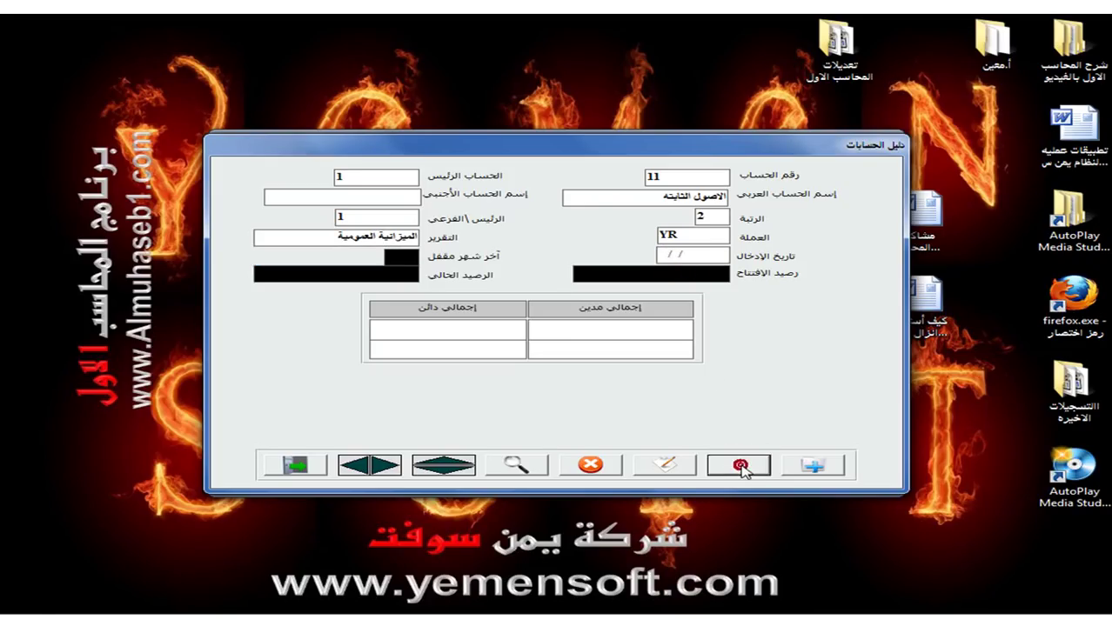
- Add and save account 111 under parent 11, named وسائل النقل والمواصلات, as a main account (رئيس) with currency YR and report الميزانية العمومية
left_click(807, 468)
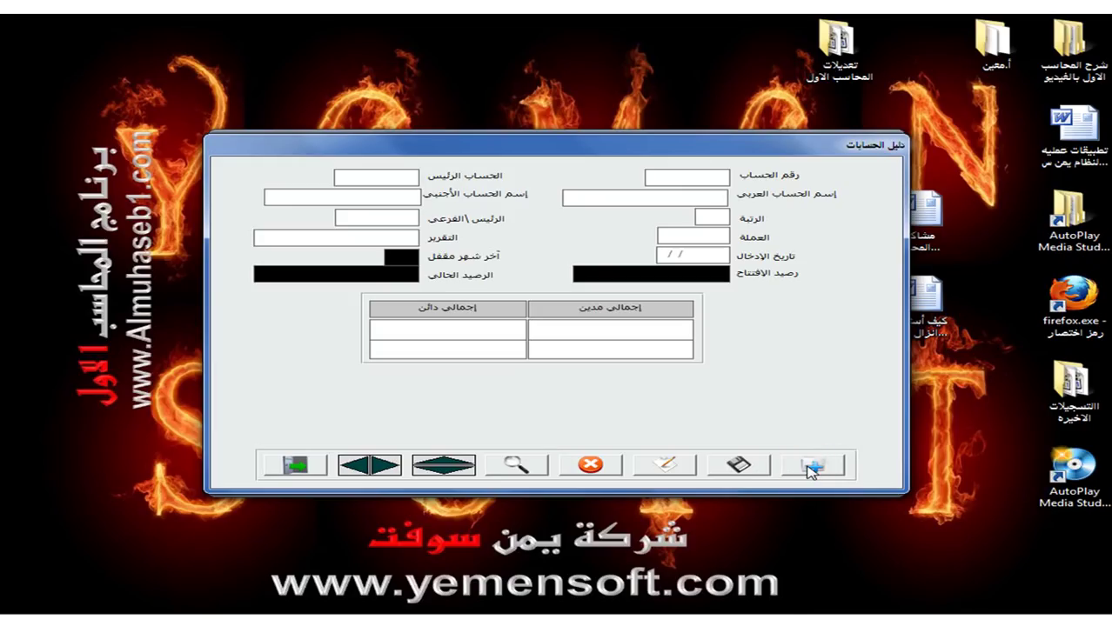
type("111")
left_click(380, 177)
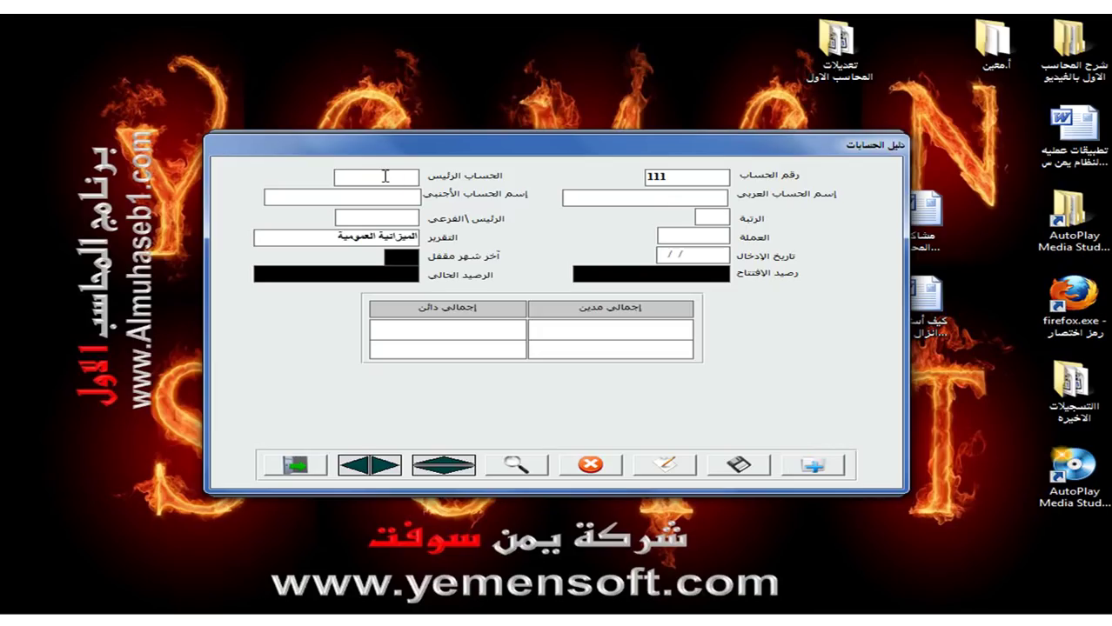
type("11")
left_click(601, 199)
type("اسائل النقل والمواصلات")
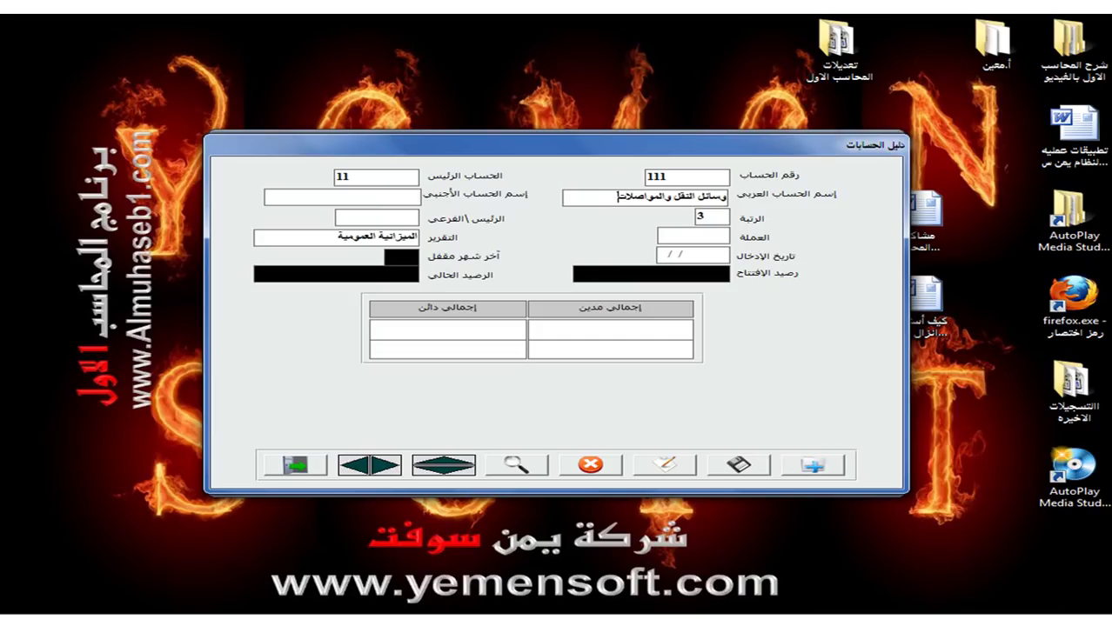
left_click(366, 216)
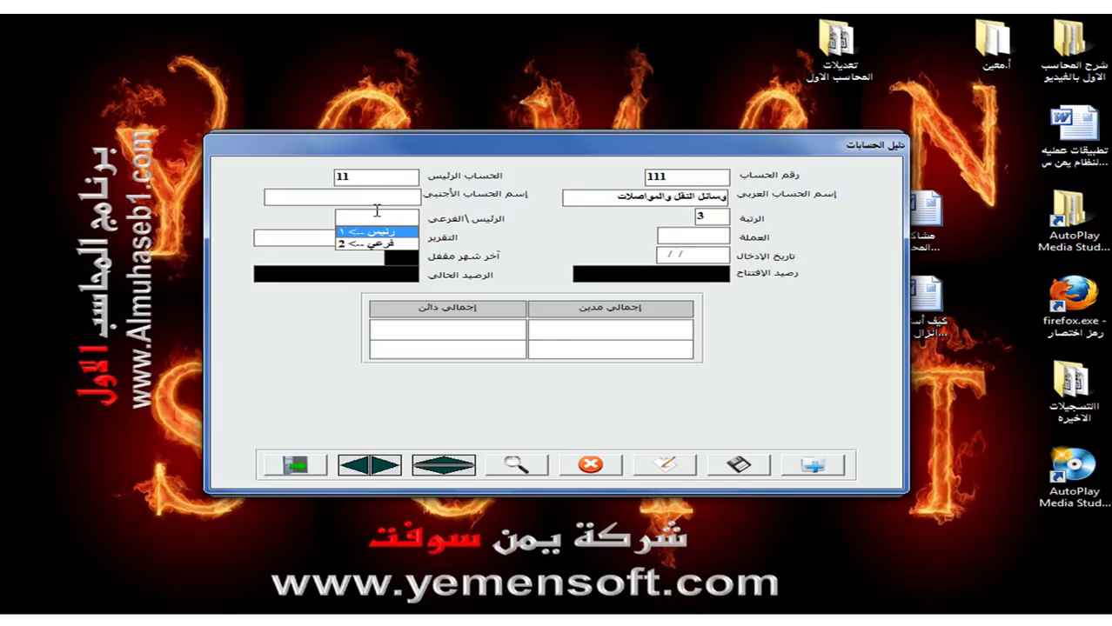
left_click(374, 233)
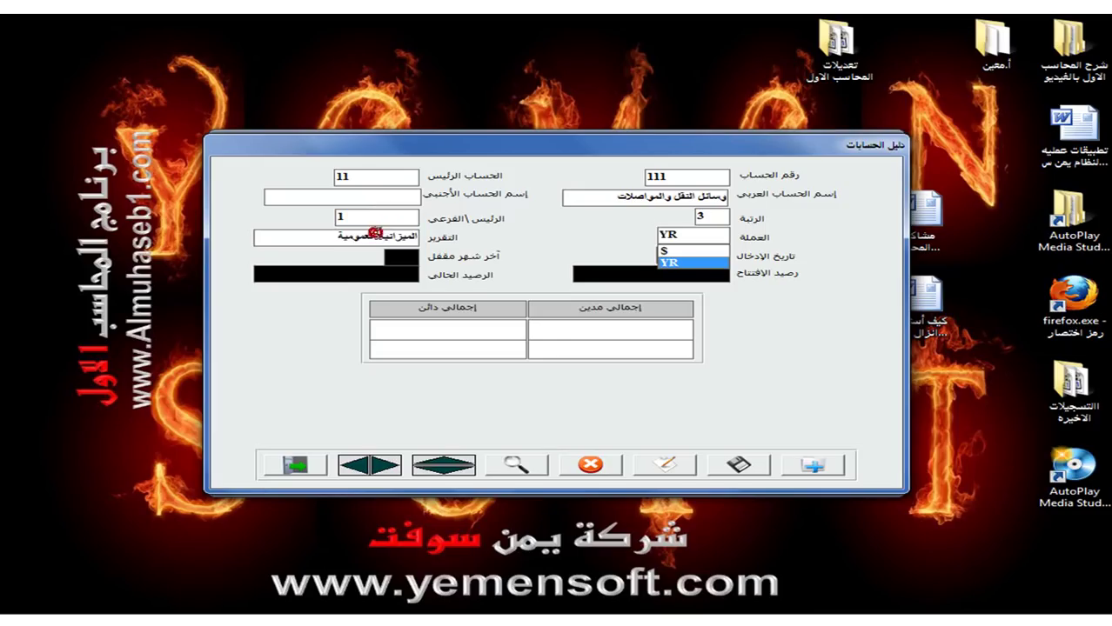
left_click(692, 262)
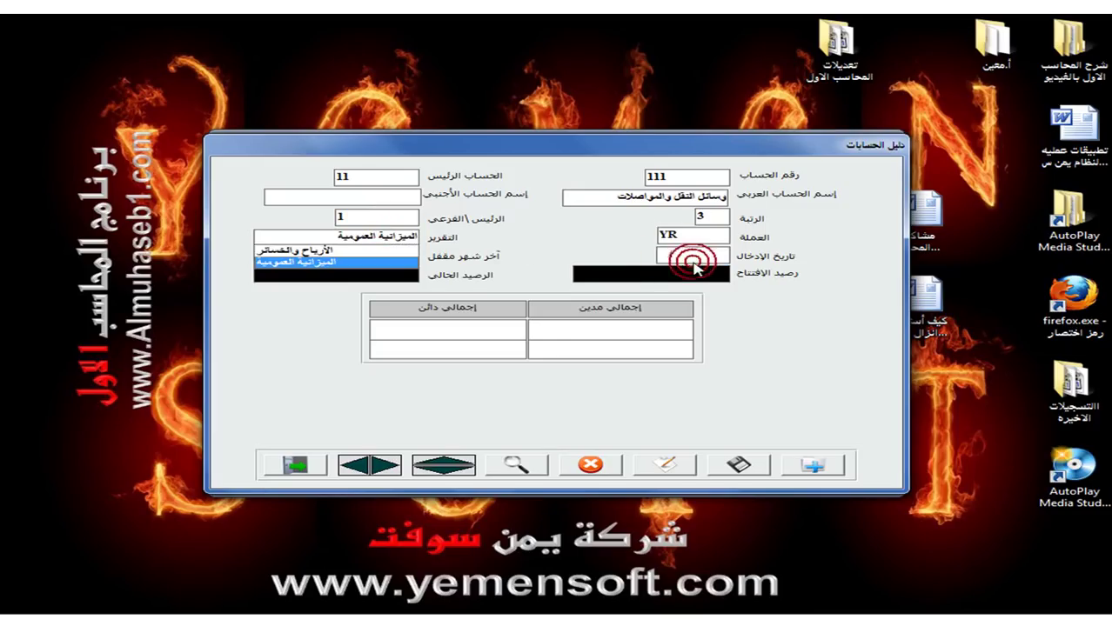
left_click(738, 465)
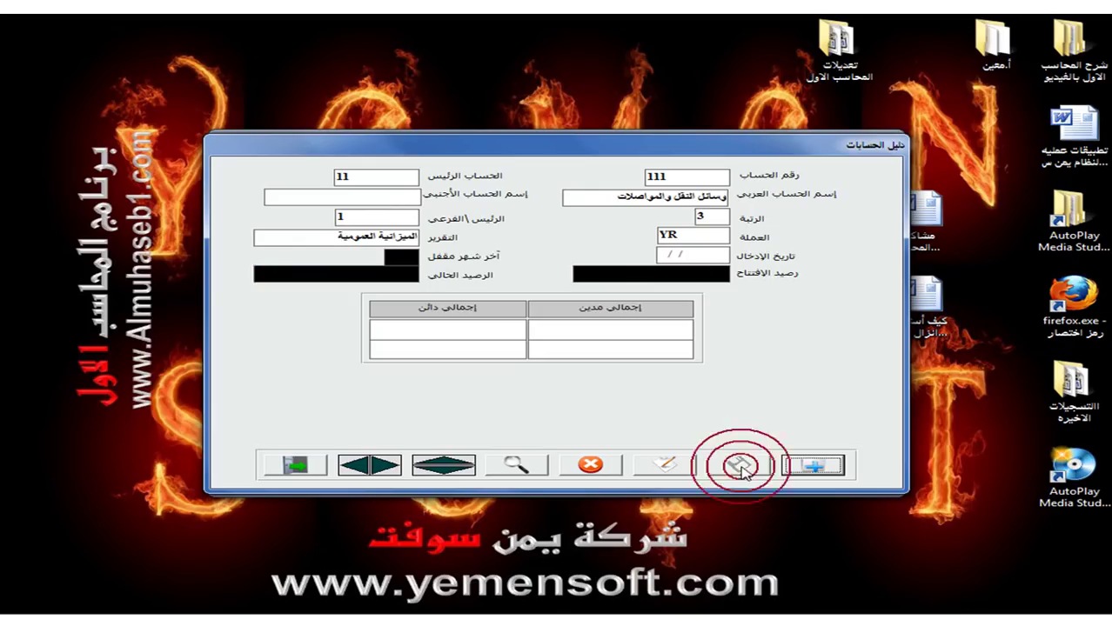
- Add and save account 11101 under parent 111, named السيارات, as a main account (رئيس) with currency YR and report الميزانية العمومية
left_click(809, 467)
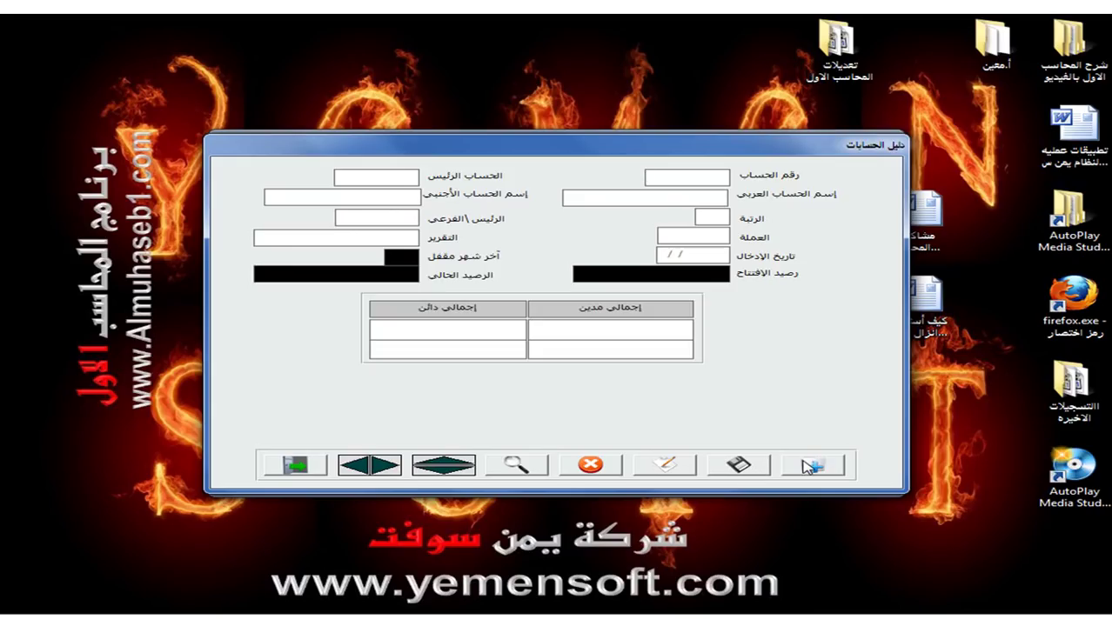
type("11101")
key("Return")
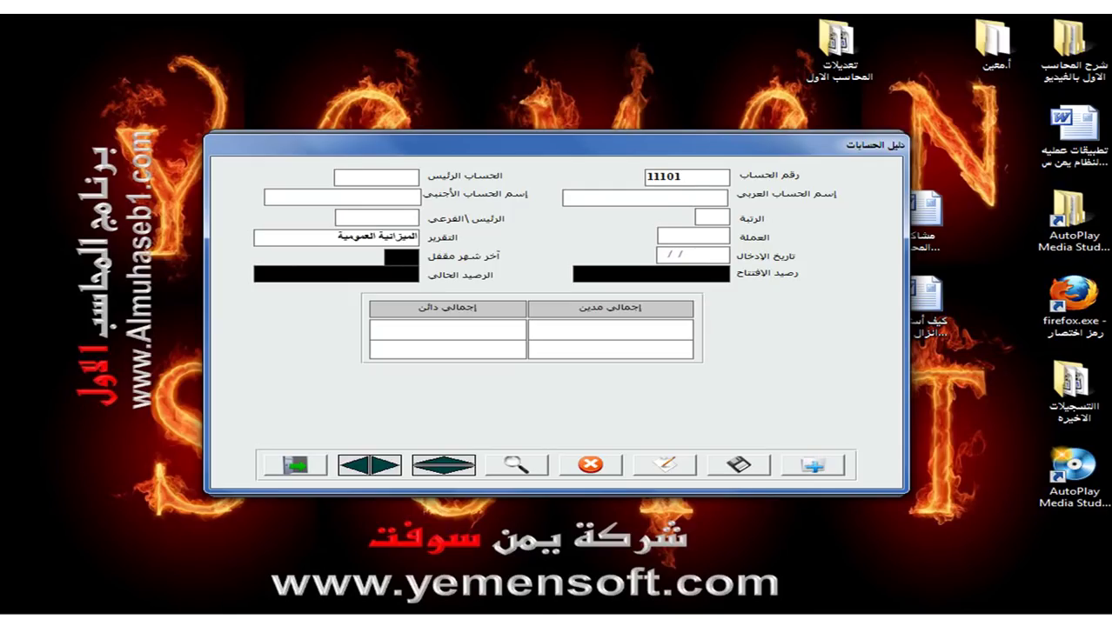
type("111")
left_click(647, 199)
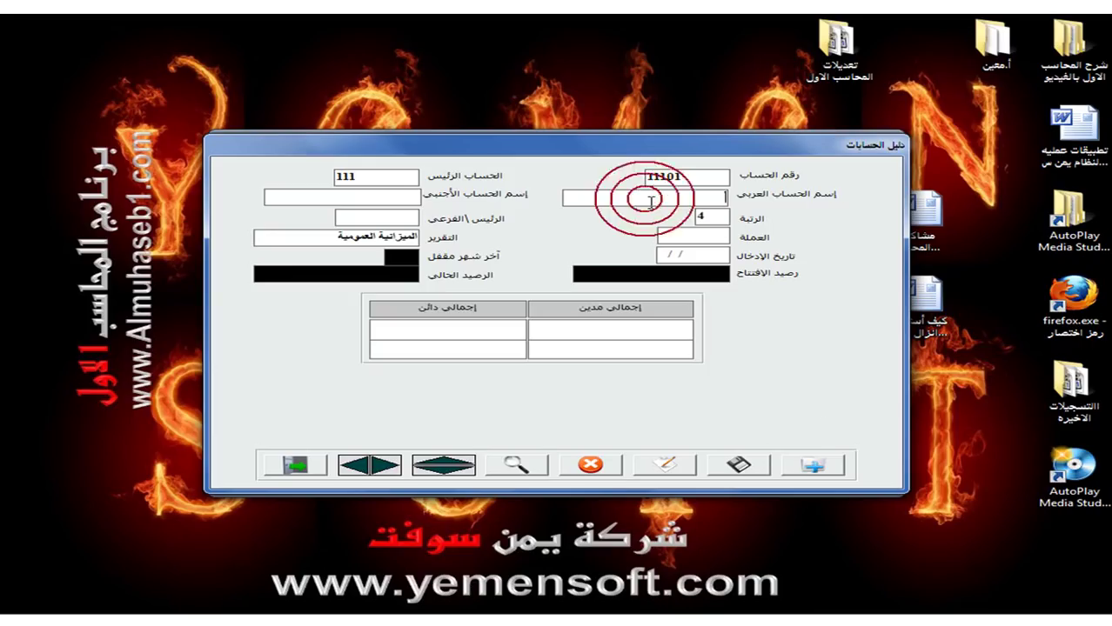
type("السيا")
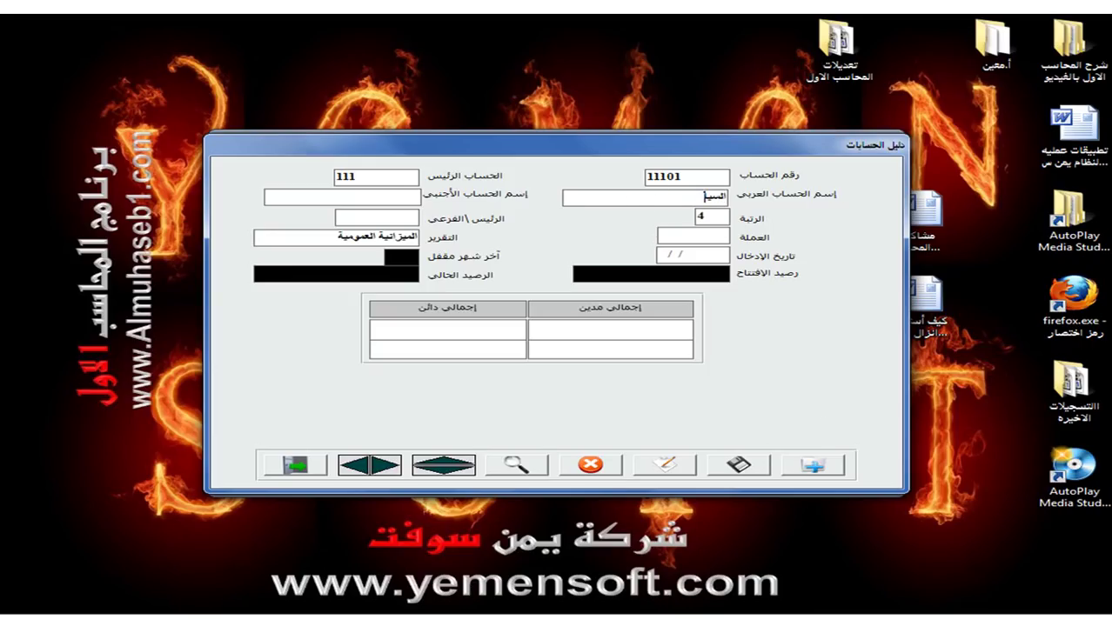
type("رات")
left_click(373, 219)
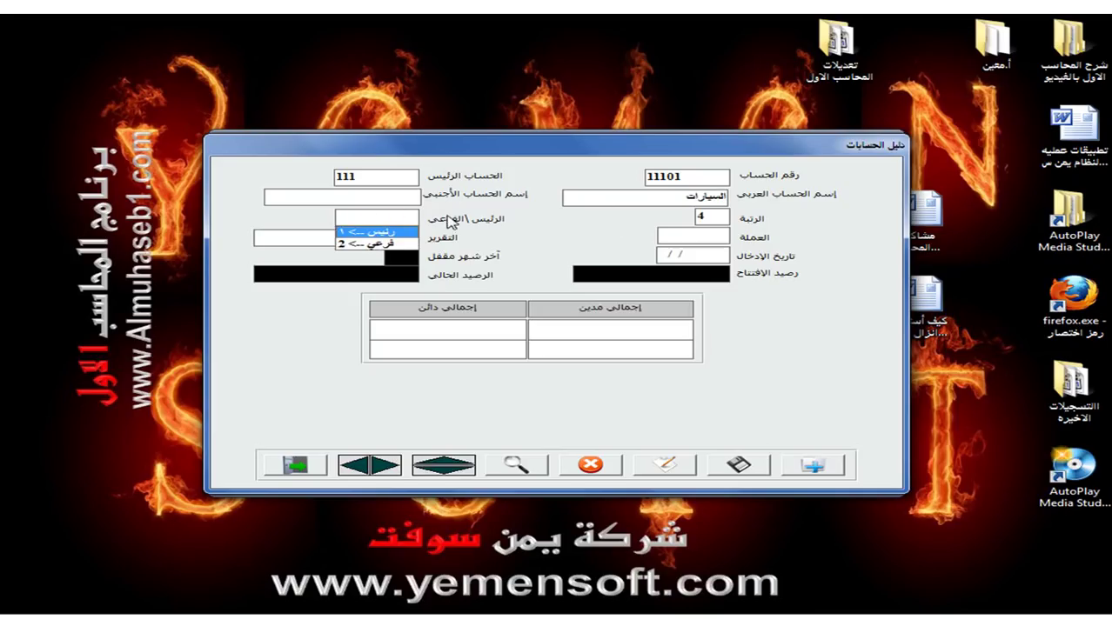
left_click(405, 233)
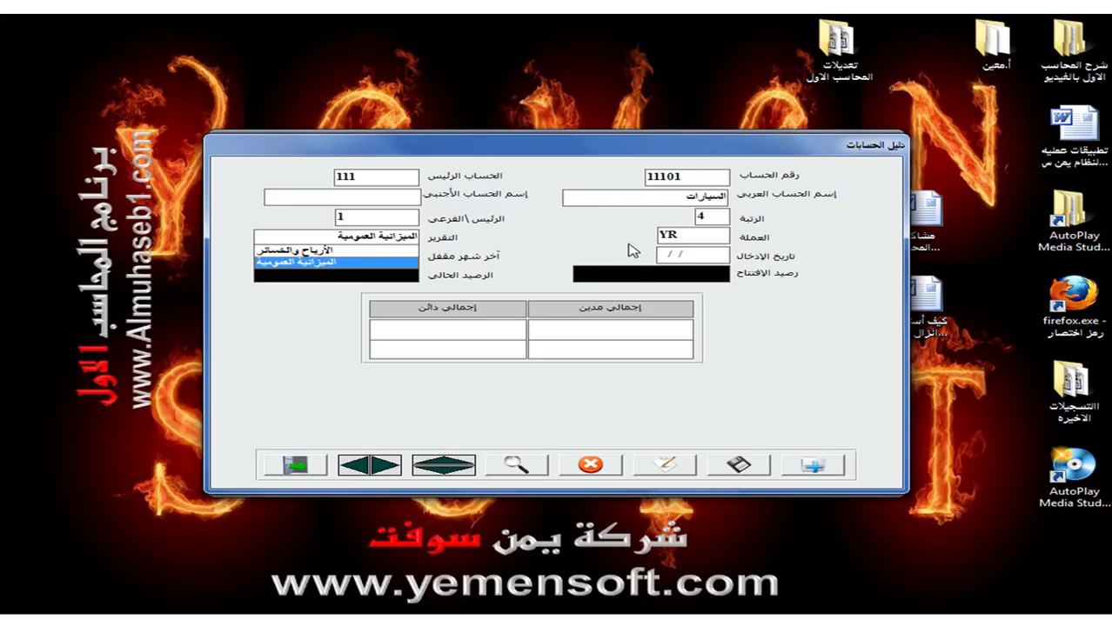
left_click(737, 465)
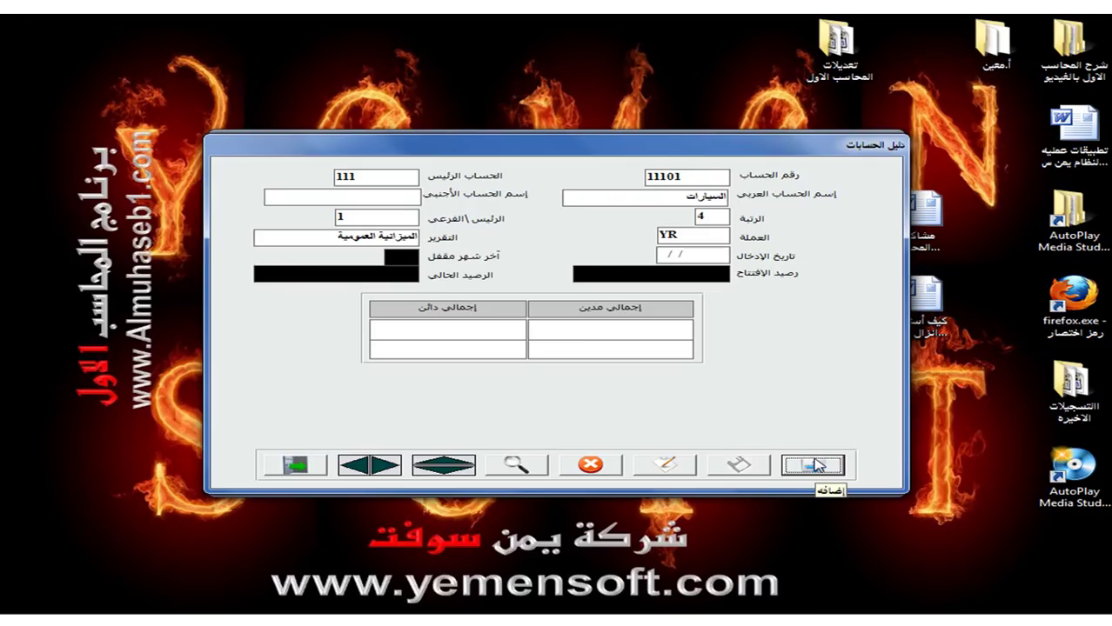
- Add and save account 11102 under parent 111, named الباصات, as a main account (رئيس) with currency YR and report الميزانية العمومية
left_click(816, 466)
type("11102")
key("Return")
type("111")
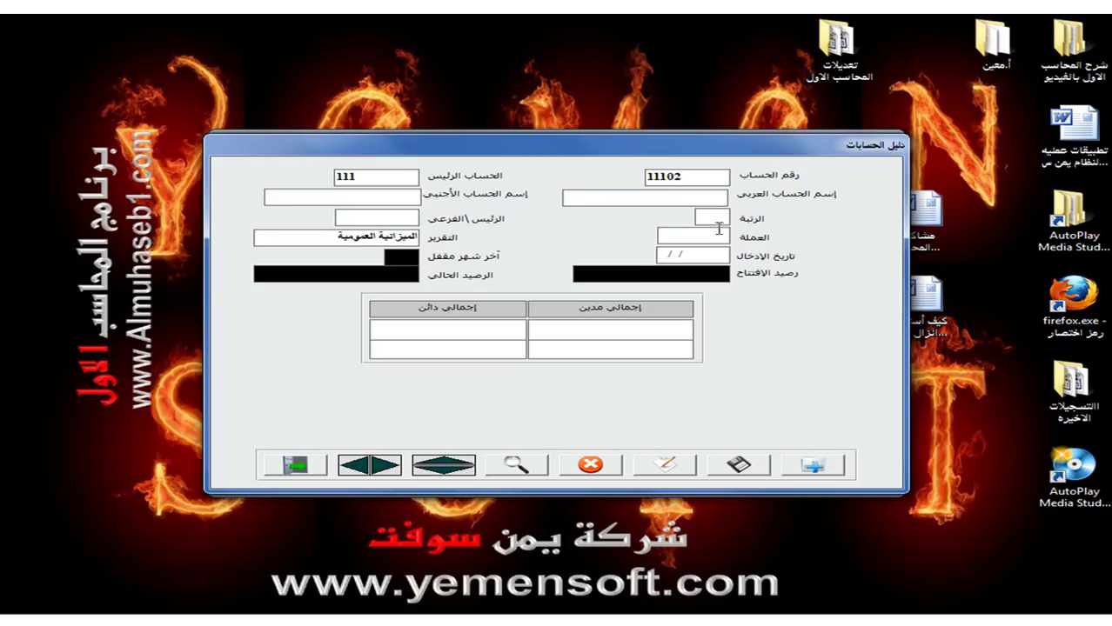
left_click(676, 195)
type("الباصات")
left_click(381, 218)
left_click(389, 234)
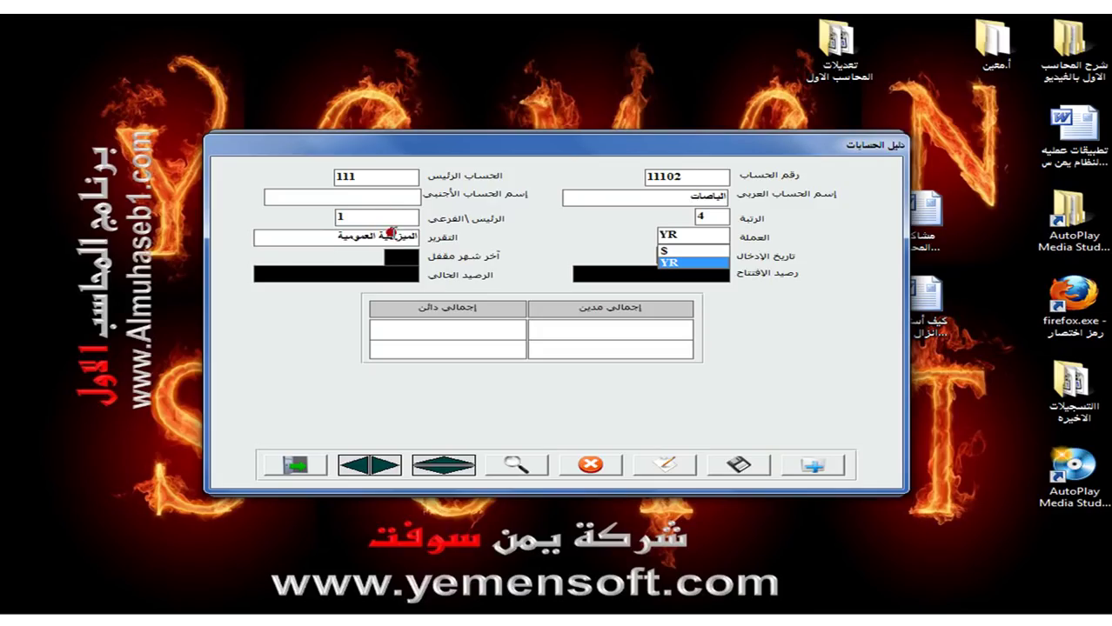
left_click(679, 261)
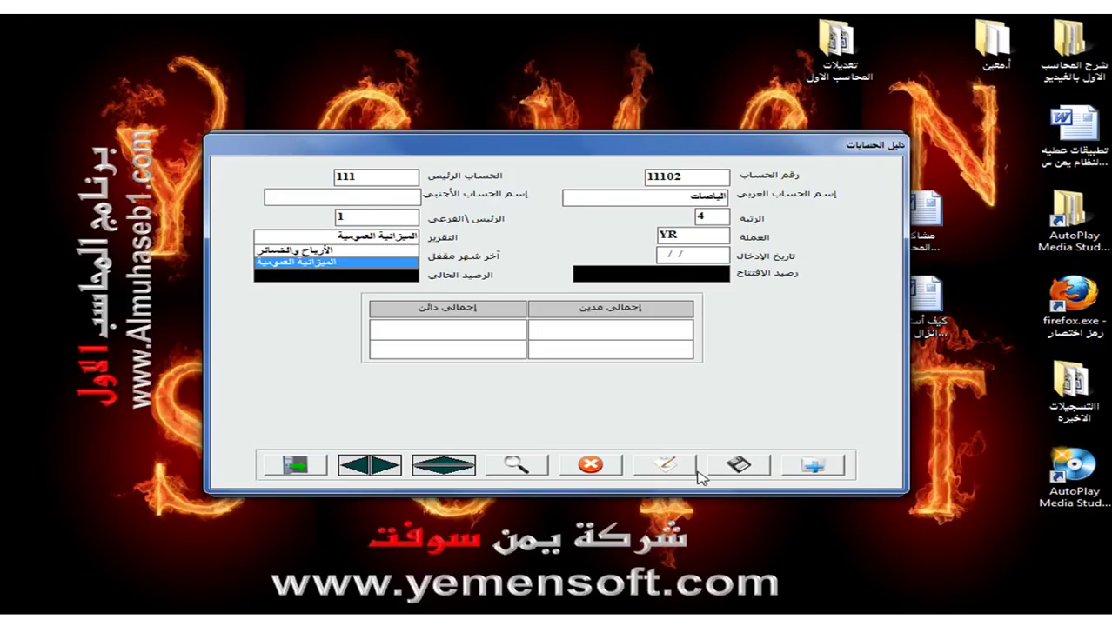
left_click(738, 467)
- Start a new account 11101001 under parent account 11101 and name it سيارة هونداي ٢٠١٢ in Arabic
left_click(811, 468)
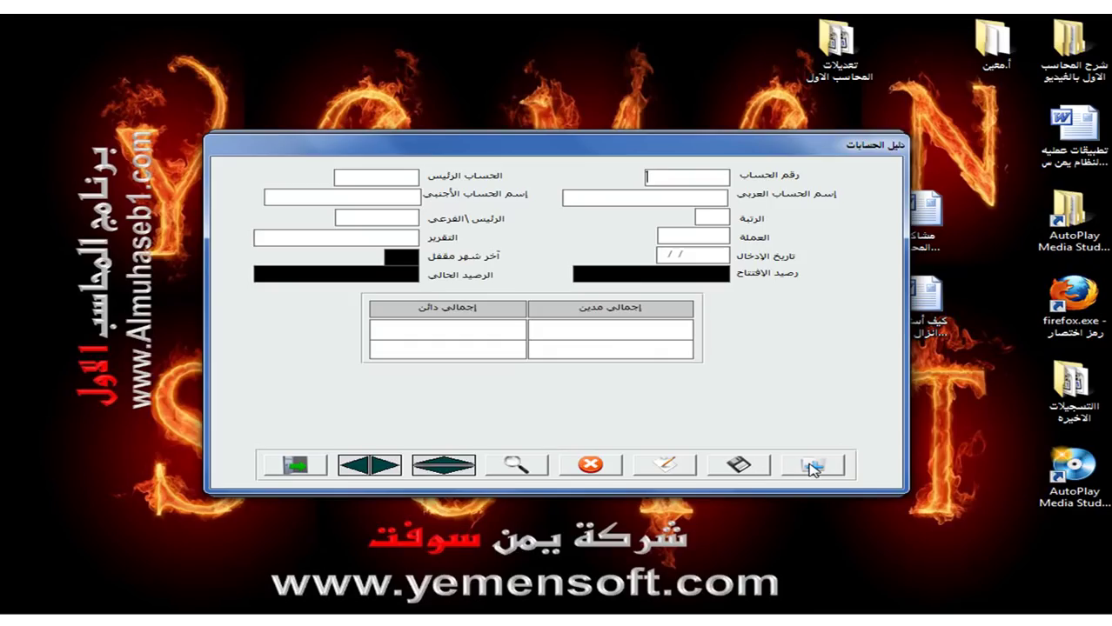
type("11101001")
key("Return")
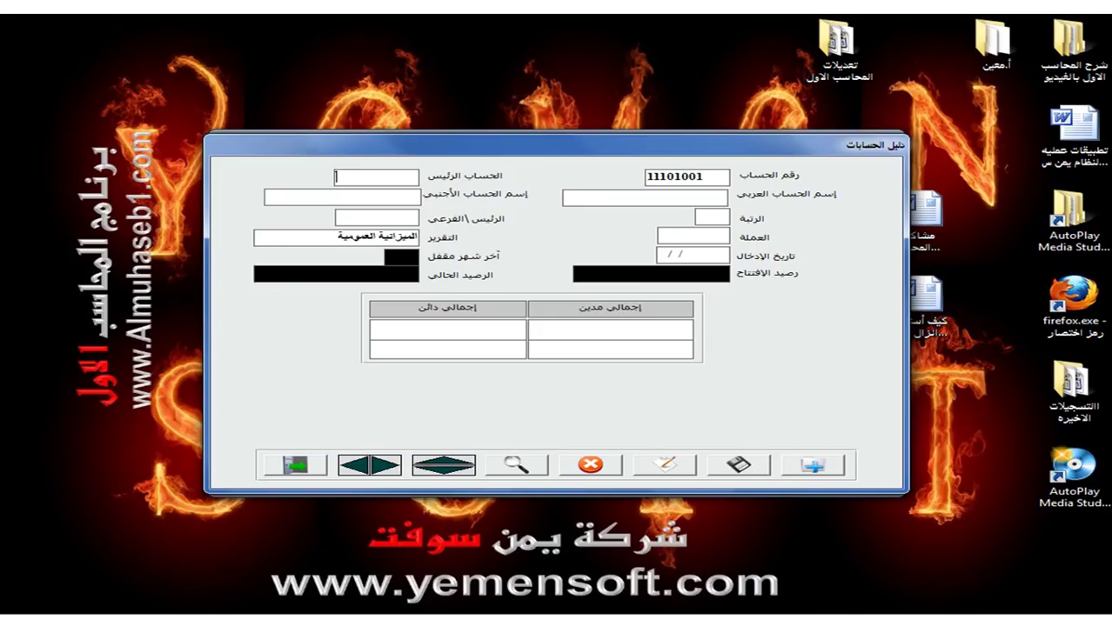
type("000")
key("BackSpace")
key("BackSpace")
key("BackSpace")
type("11101")
key("Return")
type("سيارة م")
type("ونداي ٢٠١٢")
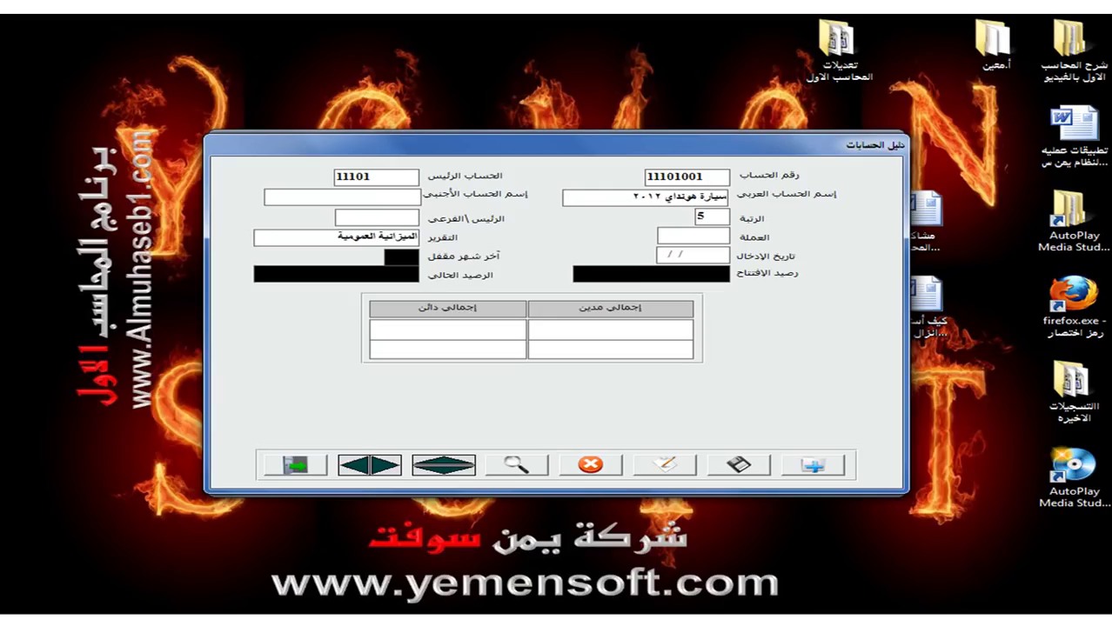
- Make the سيارة هونداي ٢٠١٢ account a sub-account (فرعي) with currency $ and report الميزانية العمومية, and save it
left_click(376, 219)
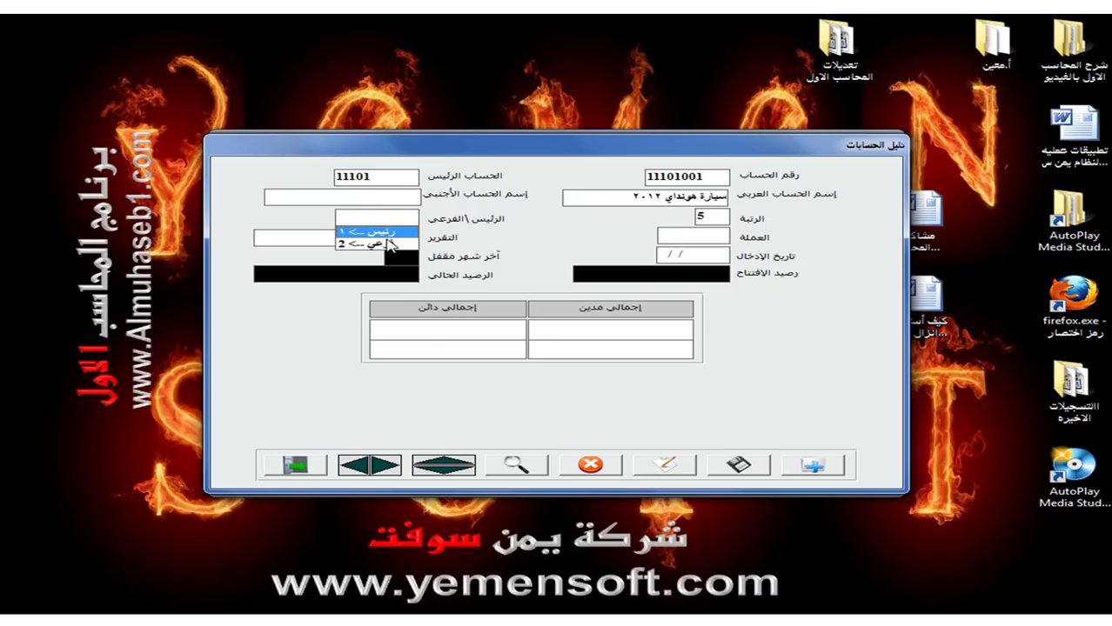
left_click(391, 246)
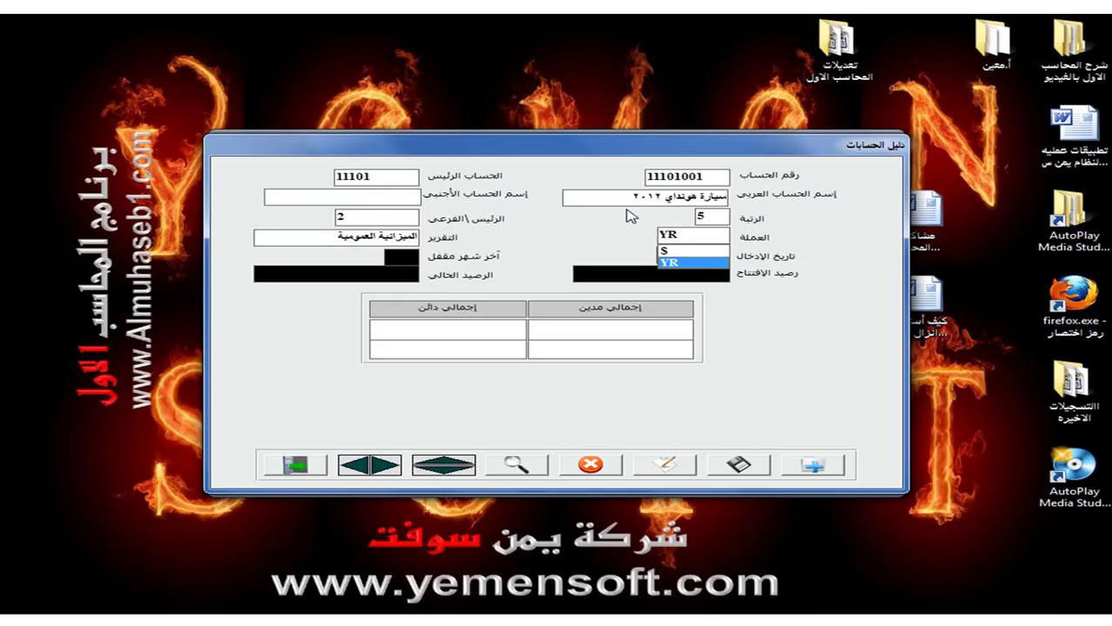
left_click(668, 252)
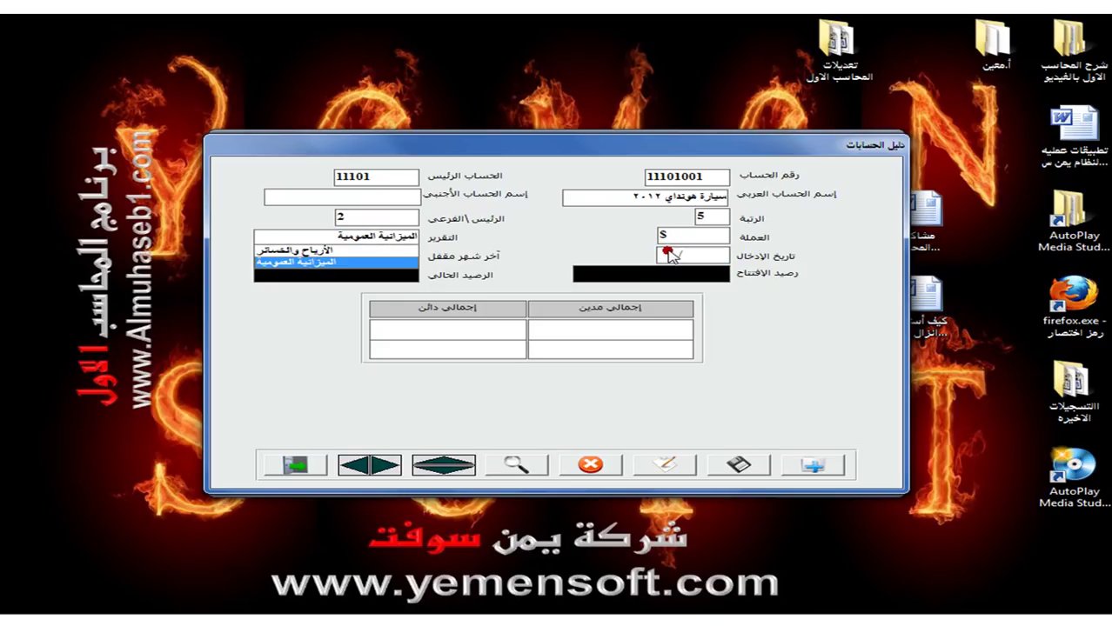
left_click(733, 466)
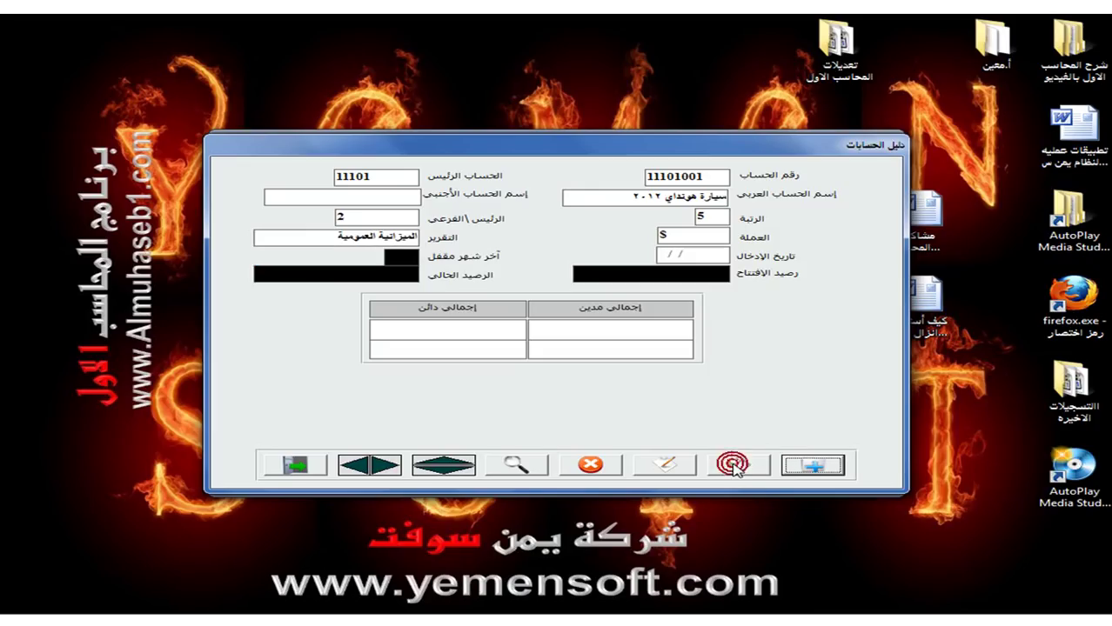
- Start a new account 11101002 under parent account 11101 and name it سيارة هيالوكس ٢٠١١ in Arabic
left_click(814, 467)
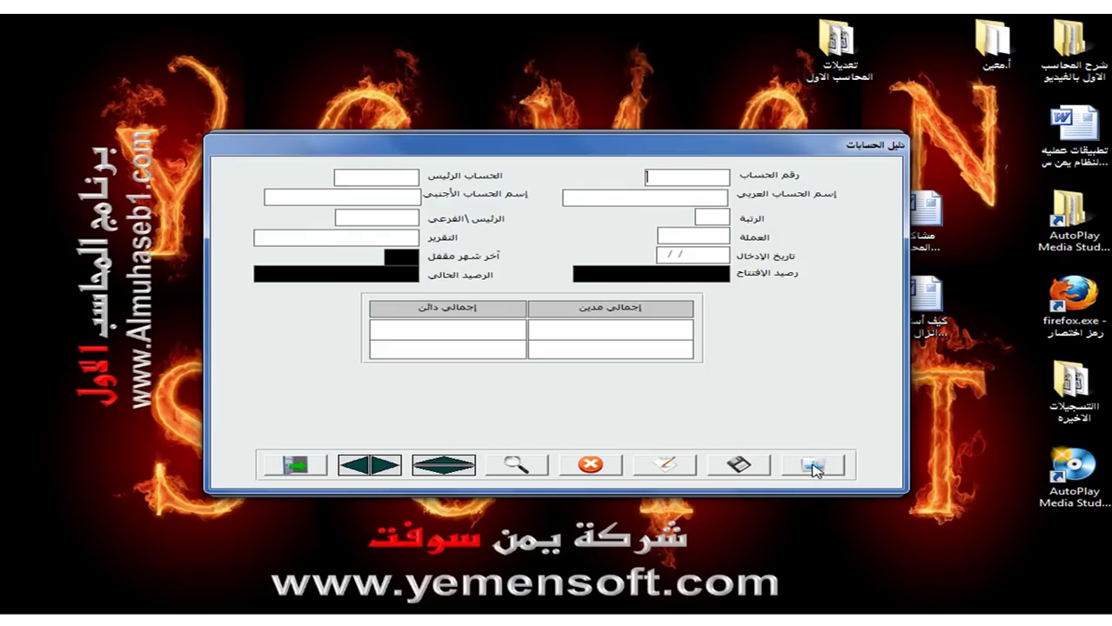
type("11101002")
key("Return")
type("11101")
key("Return")
type("سيا")
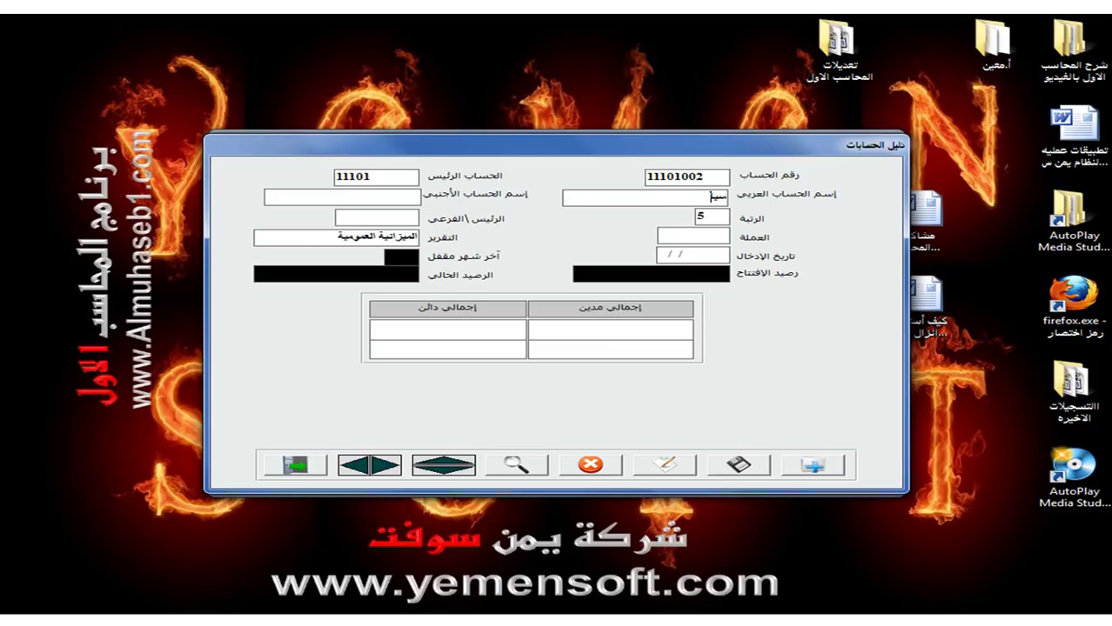
type("رة هيالوكس ٢٠١١")
- Make the سيارة هيالوكس ٢٠١١ account a sub-account (فرعي) with currency YR and report الميزانية العمومية, save it and dismiss the Windows color scheme prompt
left_click(401, 218)
left_click(396, 244)
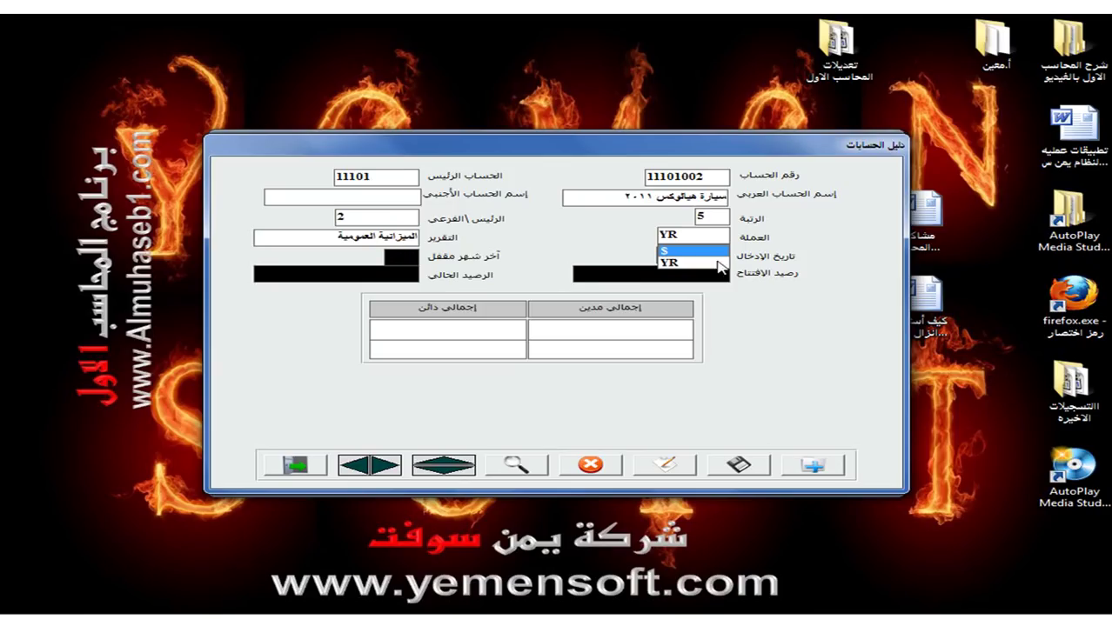
left_click(715, 262)
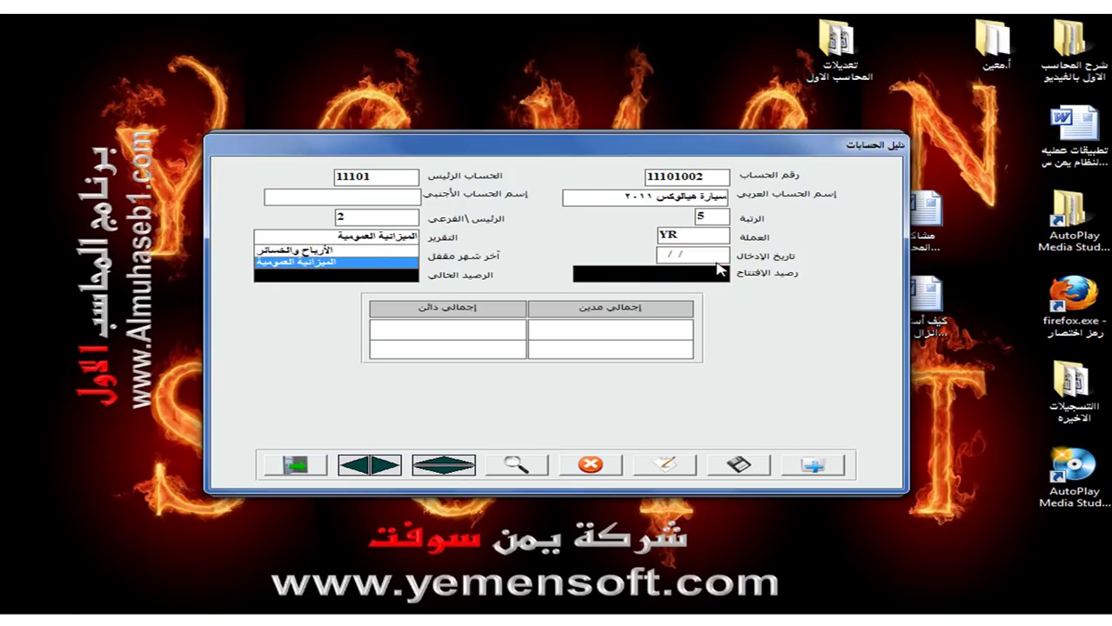
left_click(739, 464)
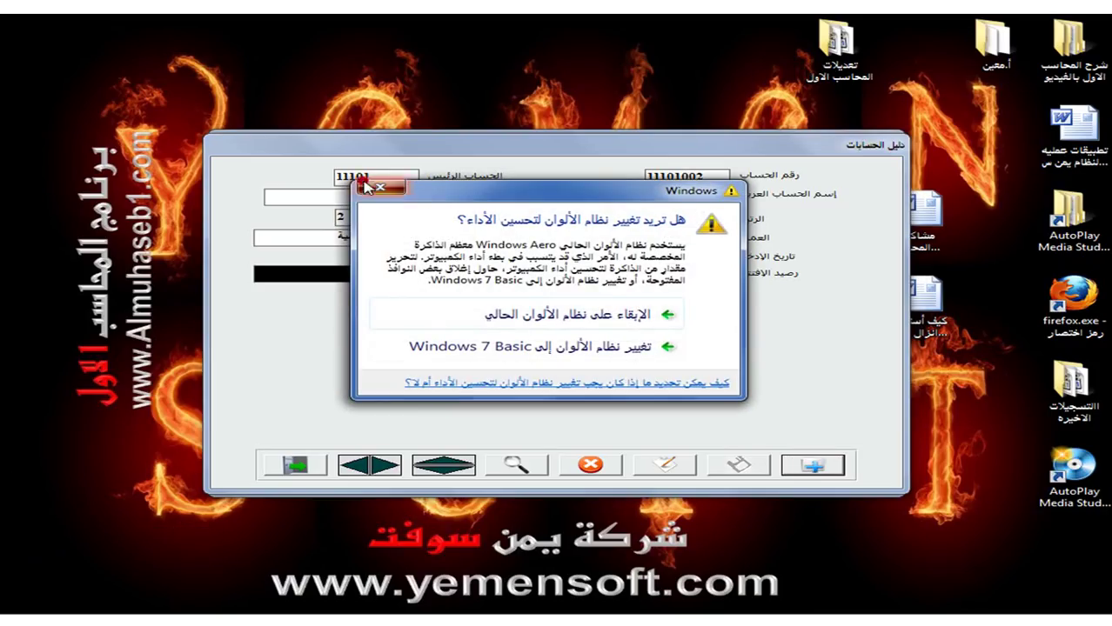
left_click(367, 187)
- Query the accounts tree and expand the assets branch down to the accounts under 111, then close the tree
left_click(520, 463)
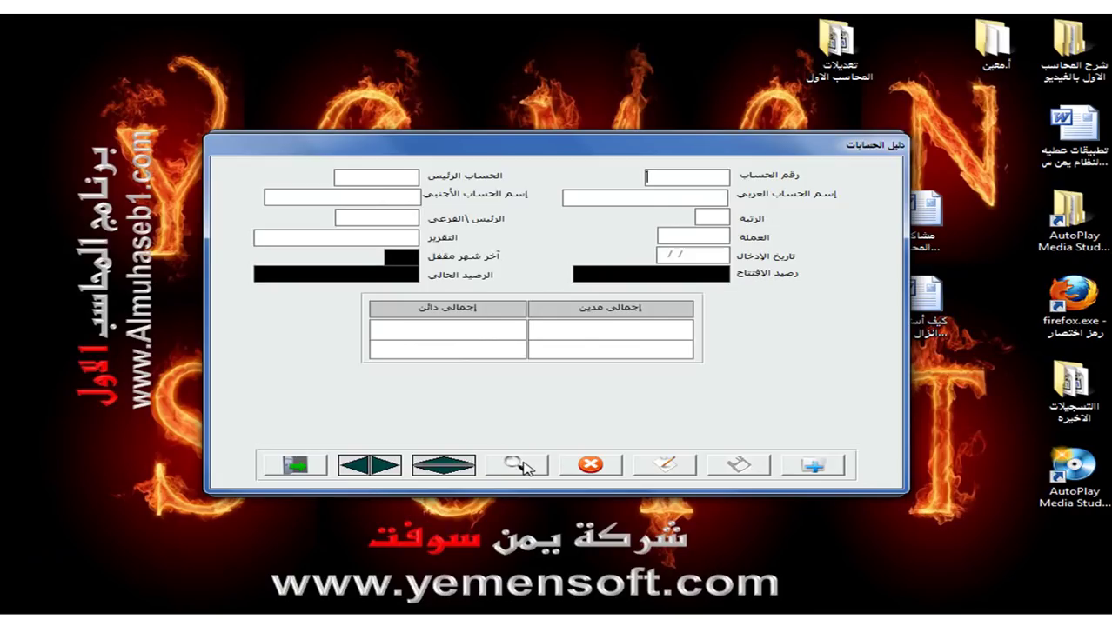
left_click(520, 464)
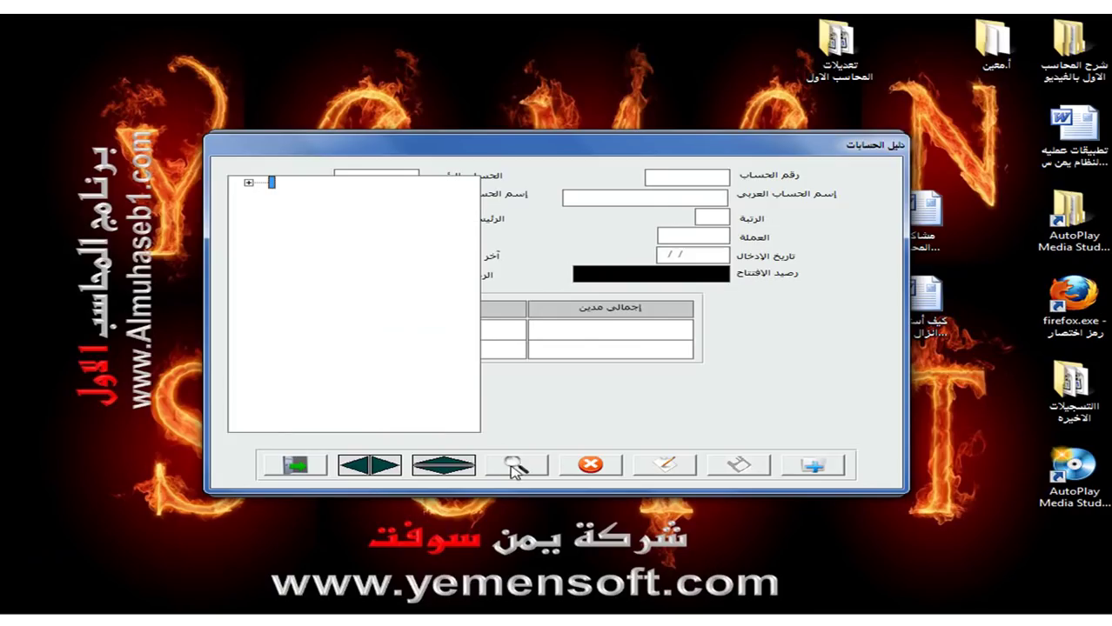
double_click(268, 184)
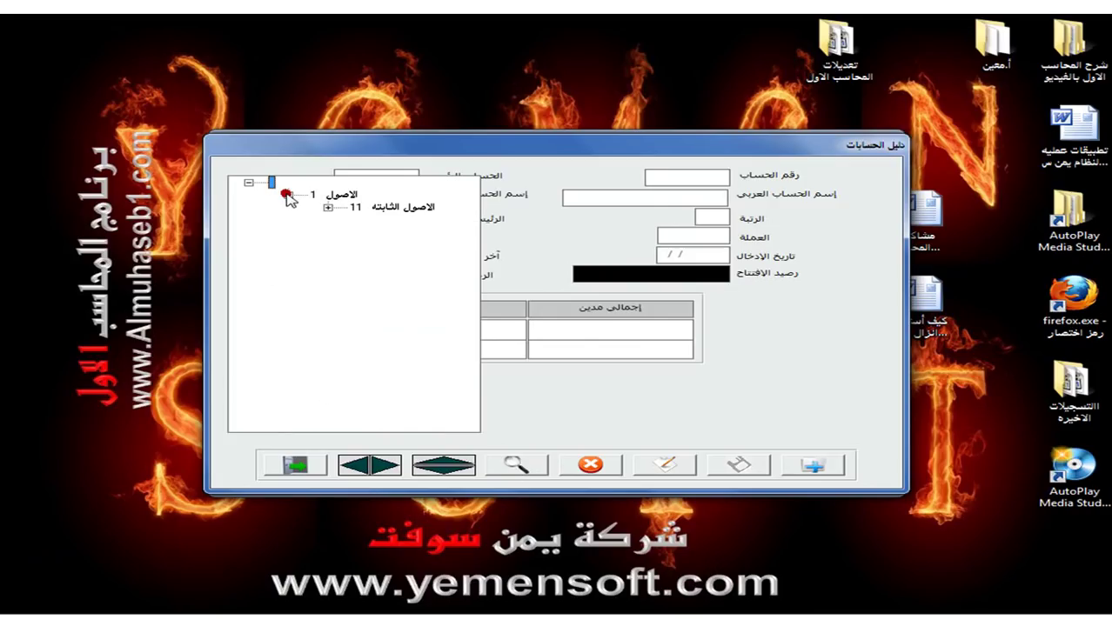
left_click(327, 208)
left_click(364, 219)
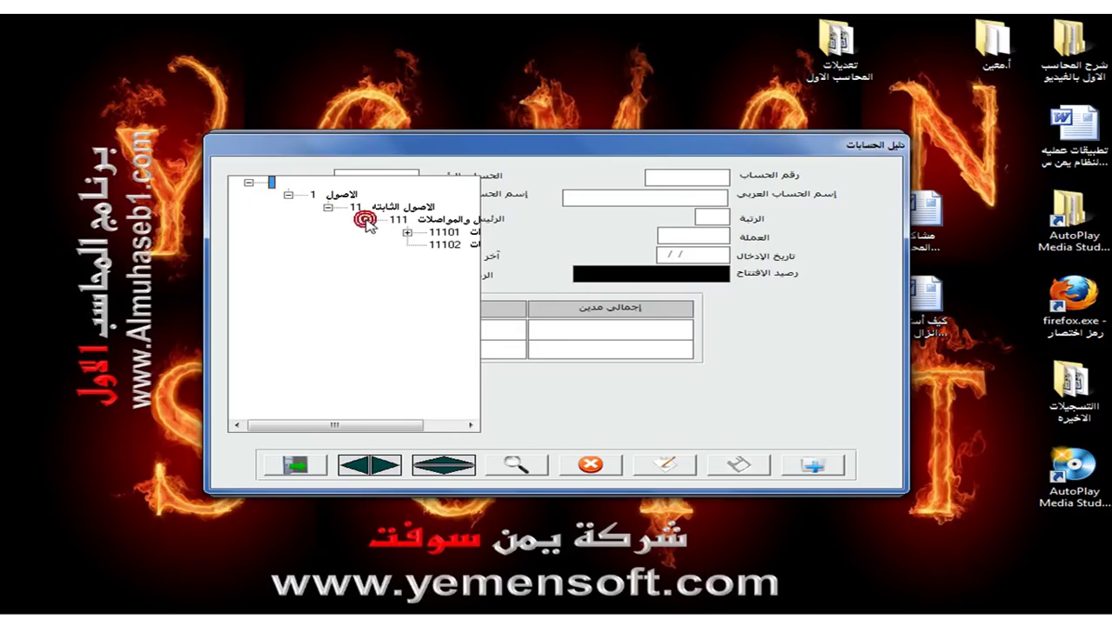
left_click_drag(393, 425, 431, 426)
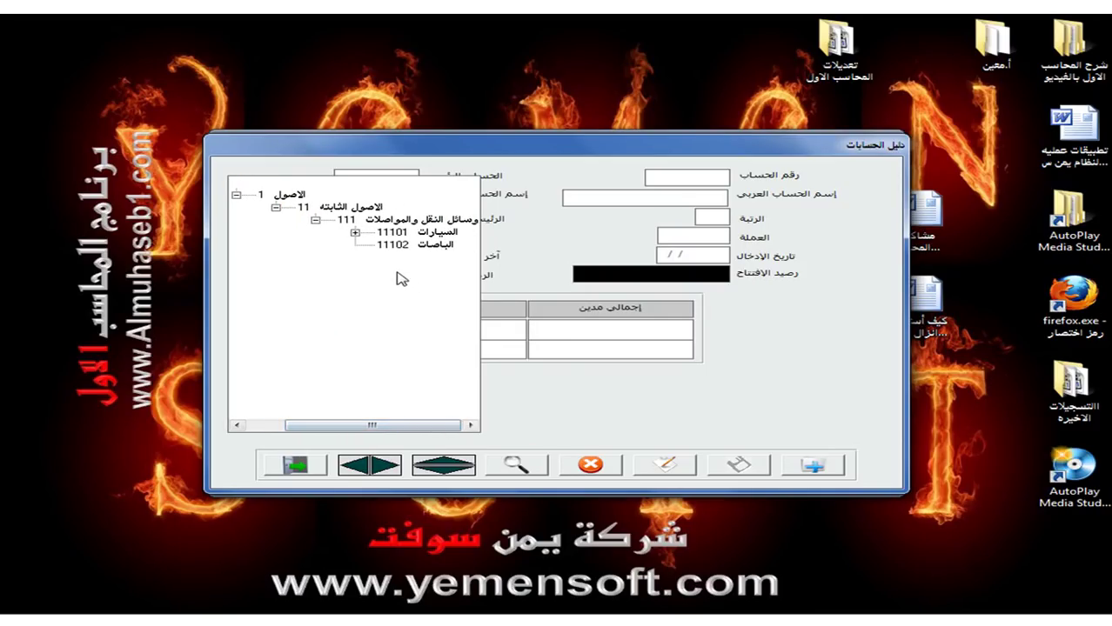
left_click(578, 385)
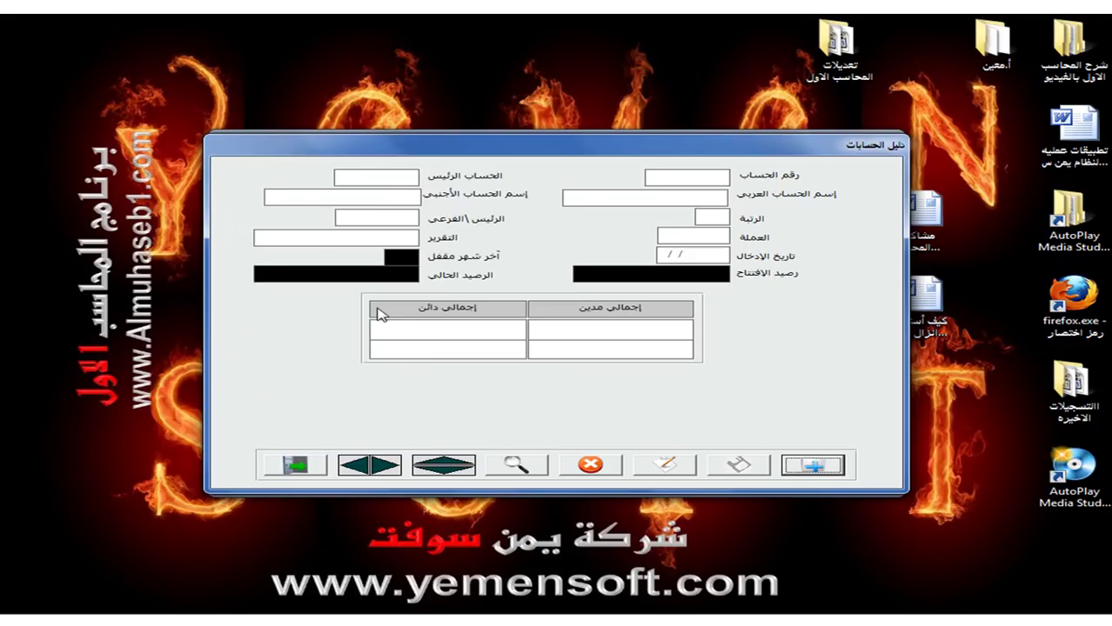
- Query the full accounts tree and expand main accounts 1 to 4, including the ايرادات branch down to 411
left_click(517, 464)
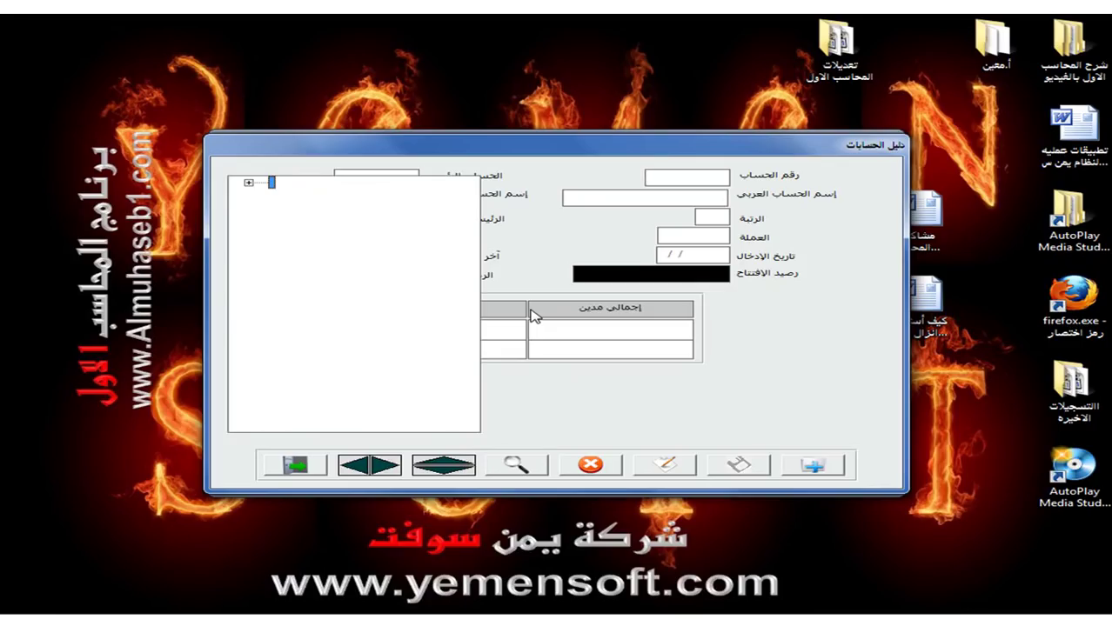
left_click(249, 182)
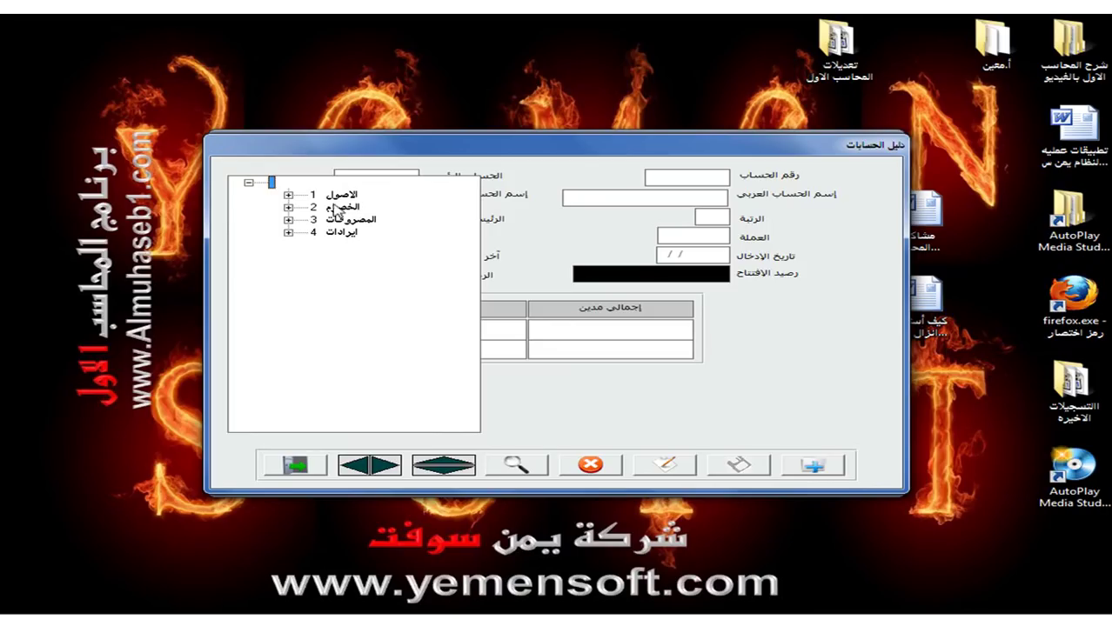
left_click(288, 195)
left_click(288, 234)
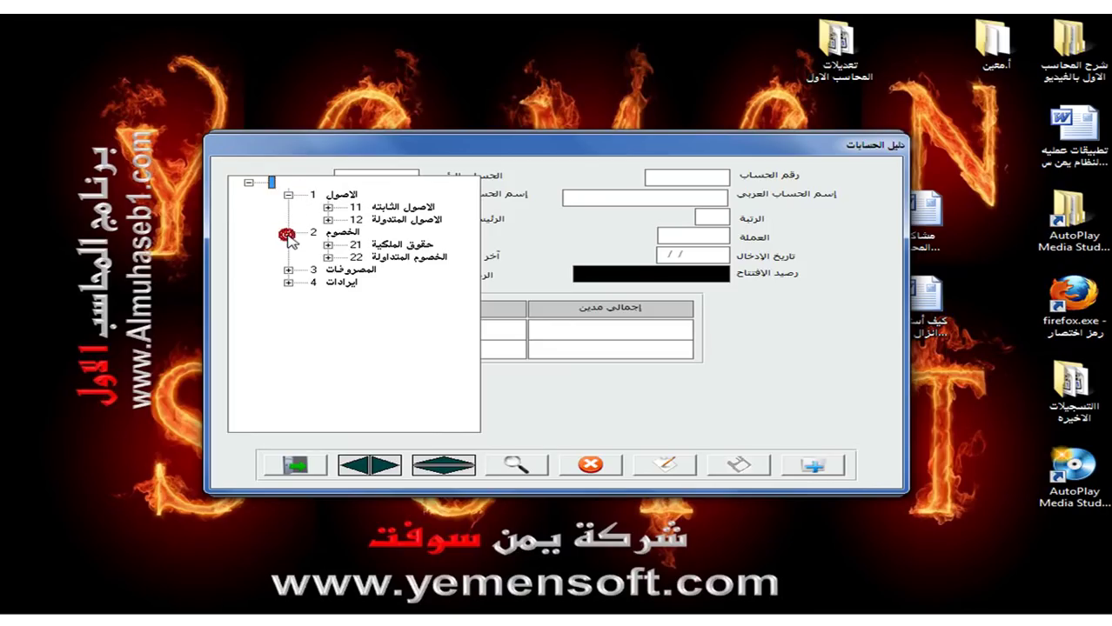
left_click(288, 270)
left_click(288, 295)
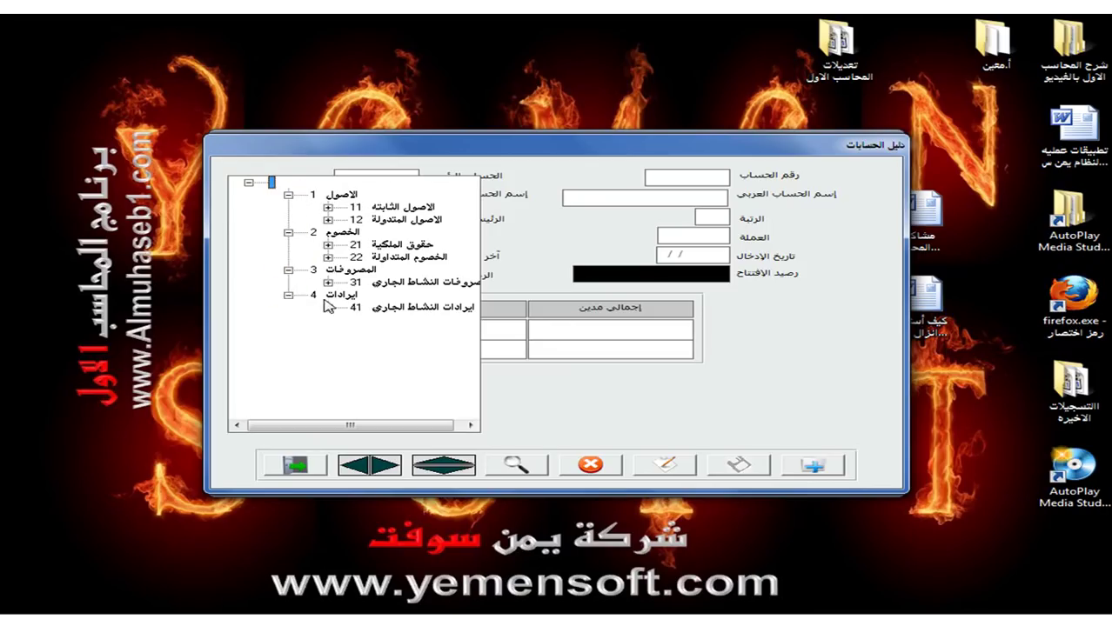
left_click(328, 296)
left_click(328, 307)
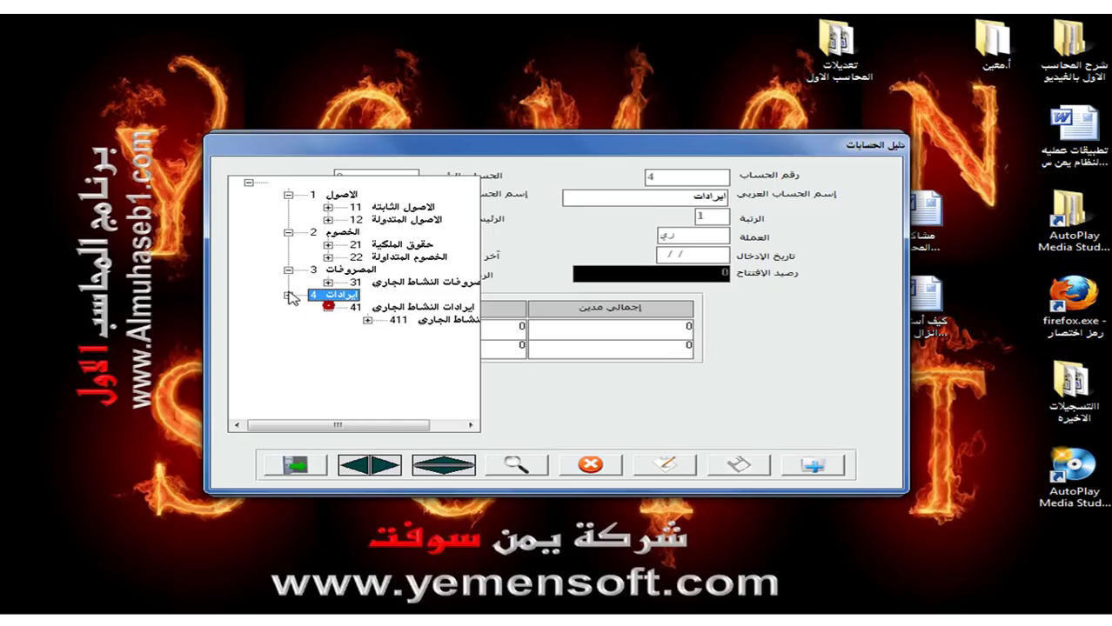
left_click(365, 321)
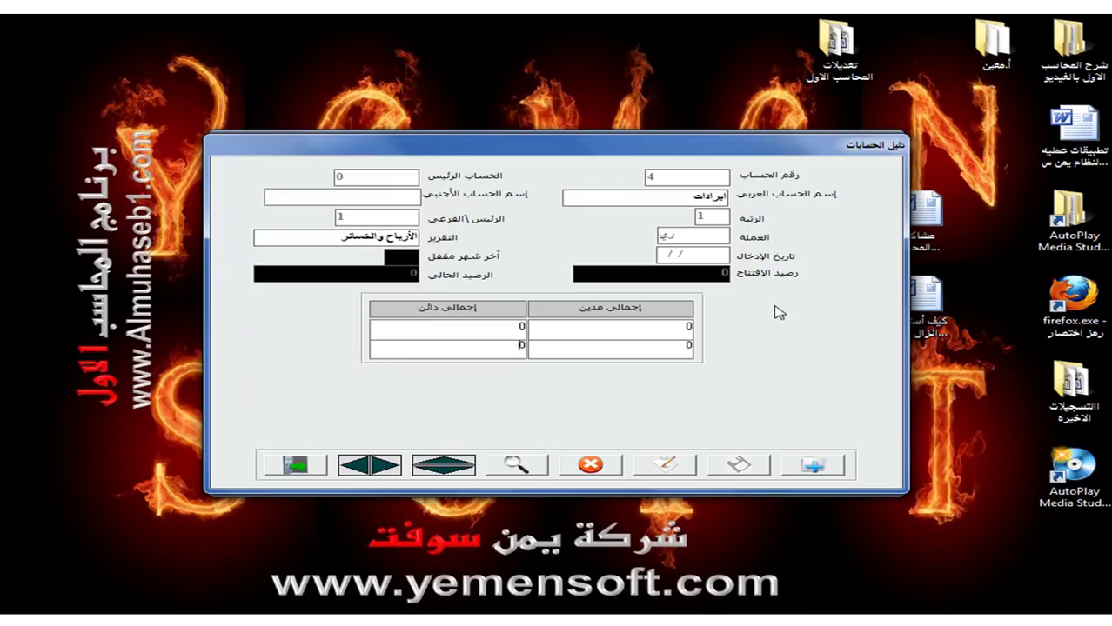
- Query account 12301 by its number and expand it to examine its sub-accounts
left_click(519, 465)
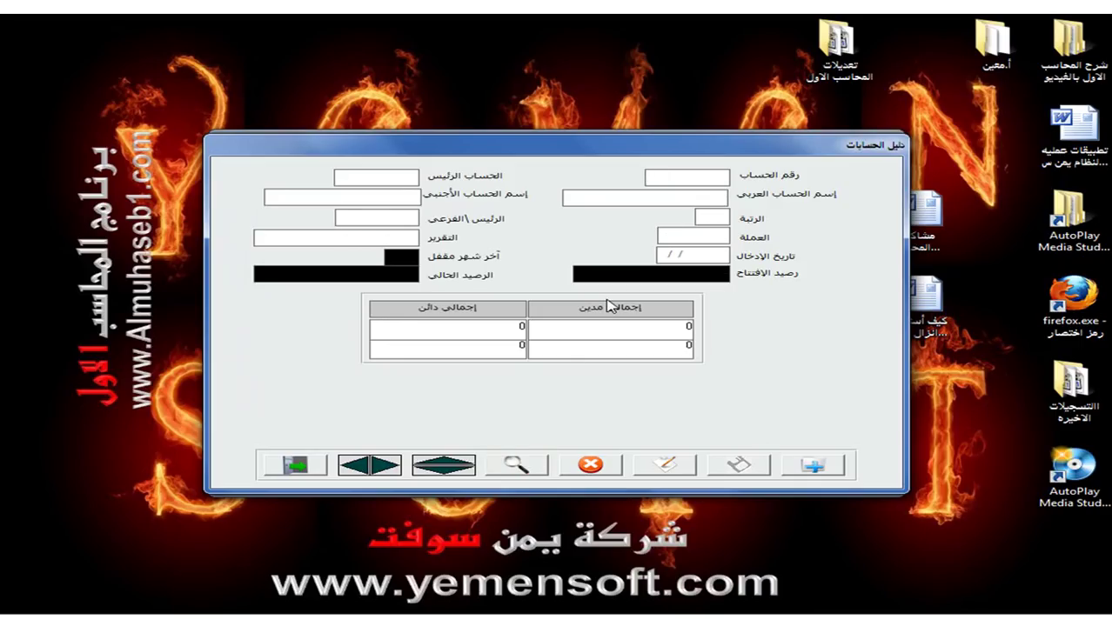
type("12301")
key("Return")
left_click(261, 191)
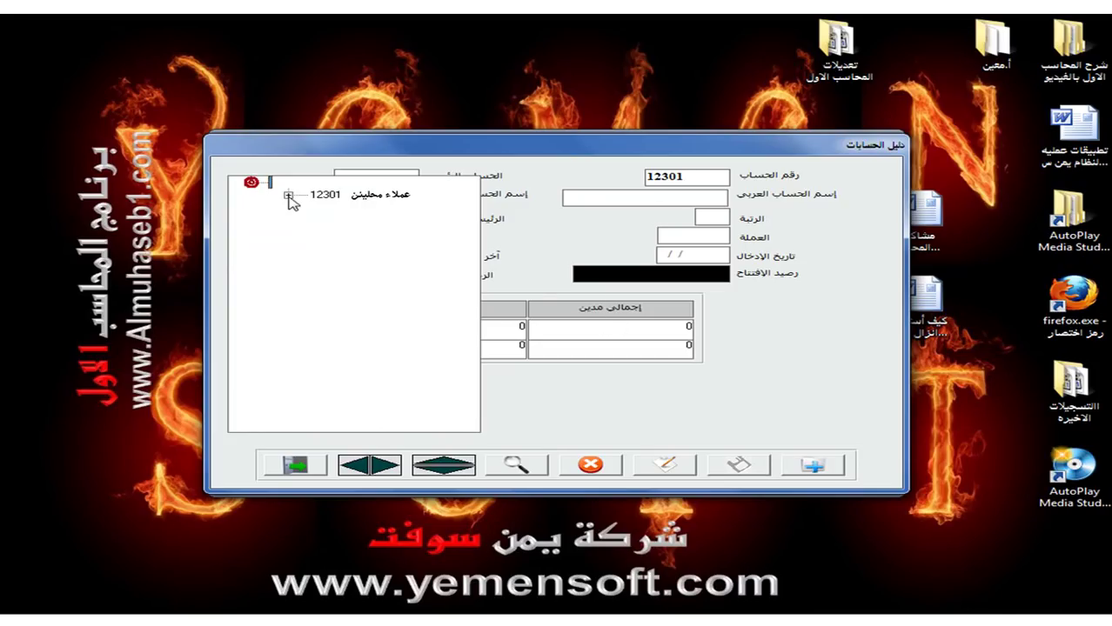
left_click(288, 195)
left_click_drag(389, 425, 459, 423)
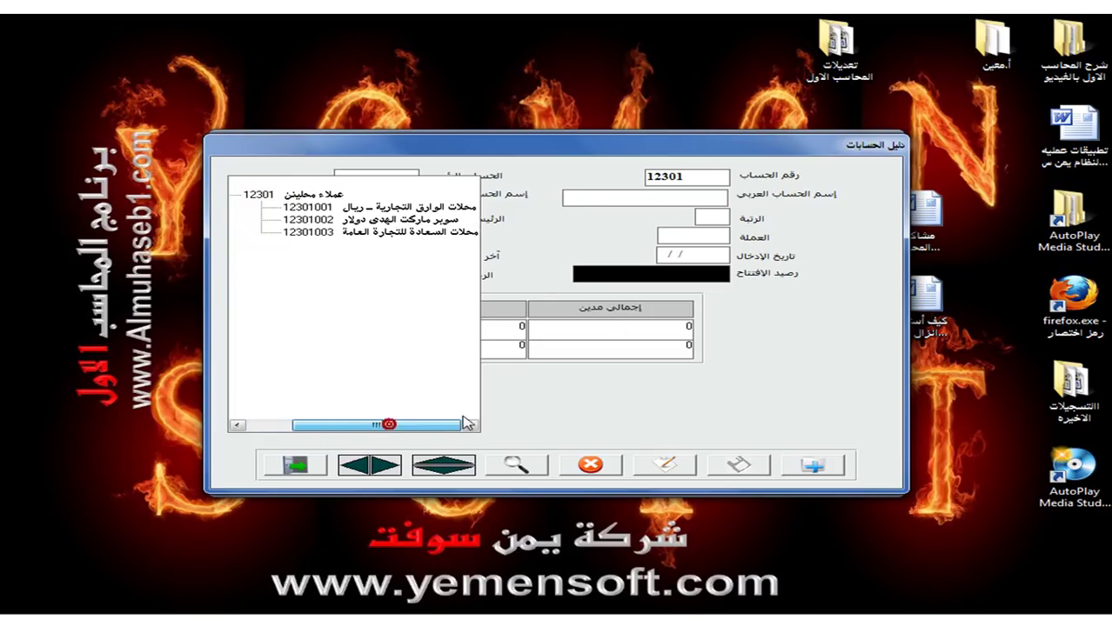
- Try to find an account by the Arabic name pattern *الور, then close the result tree
left_click(532, 465)
left_click(673, 199)
type("ا")
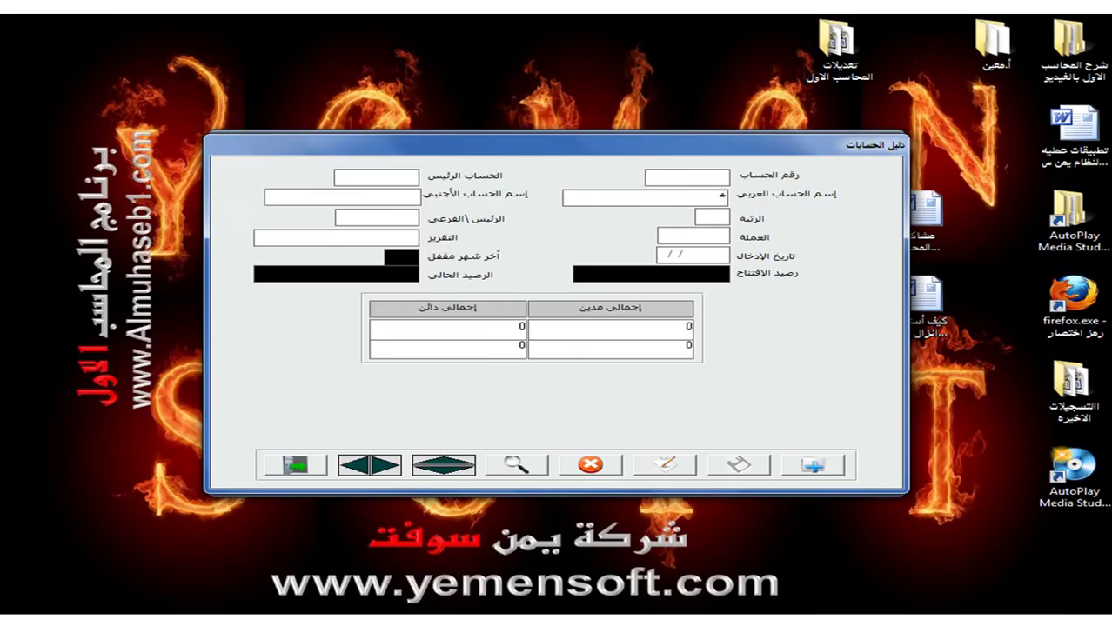
type("لور")
key("Return")
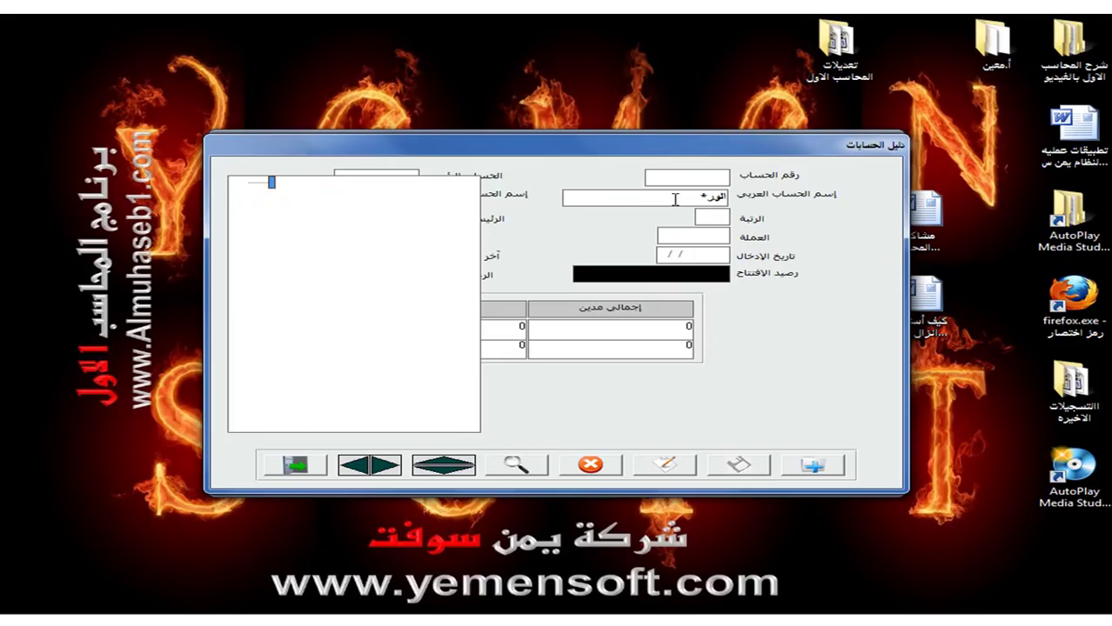
key("Escape")
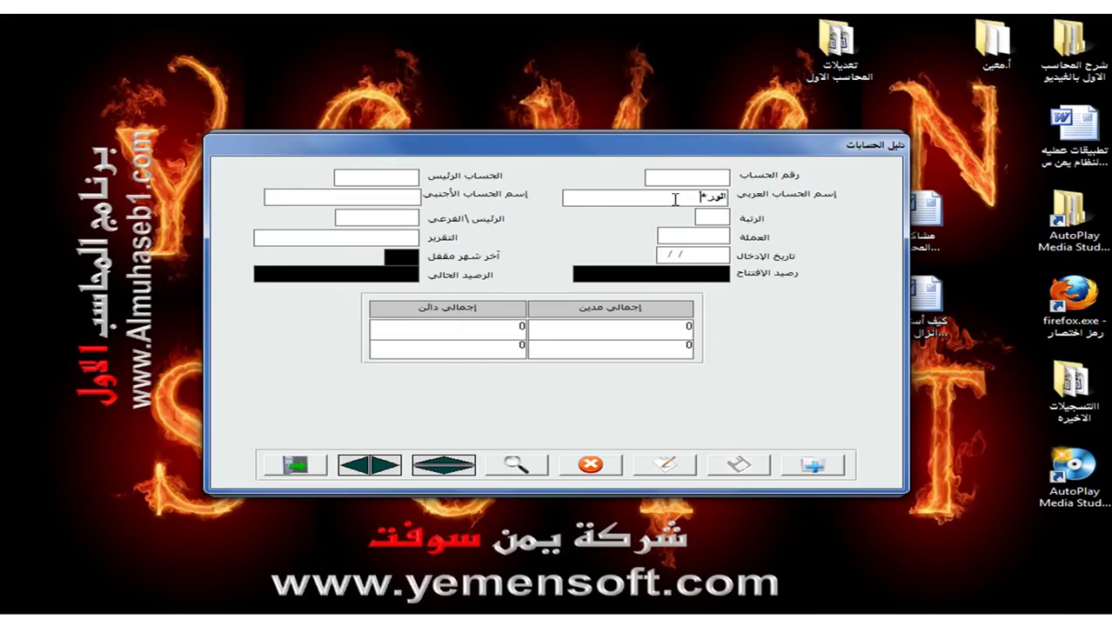
- Search by the Arabic name pattern *الو and display the details of account 12301001 from the result tree
key("BackSpace")
key("BackSpace")
key("BackSpace")
key("BackSpace")
type("الو")
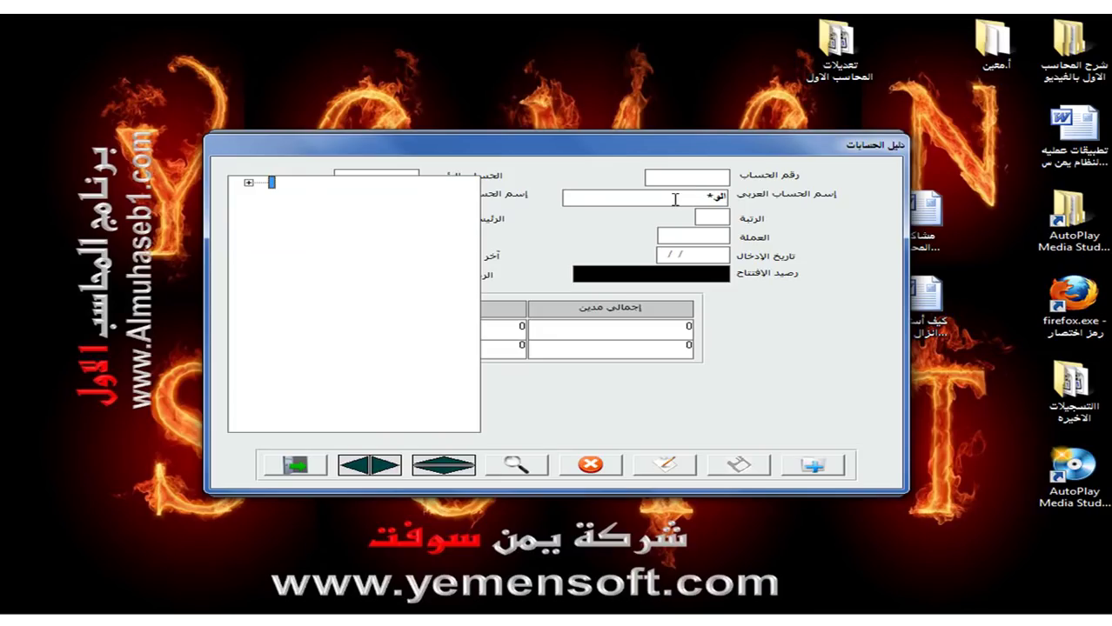
left_click(251, 182)
left_click(388, 198)
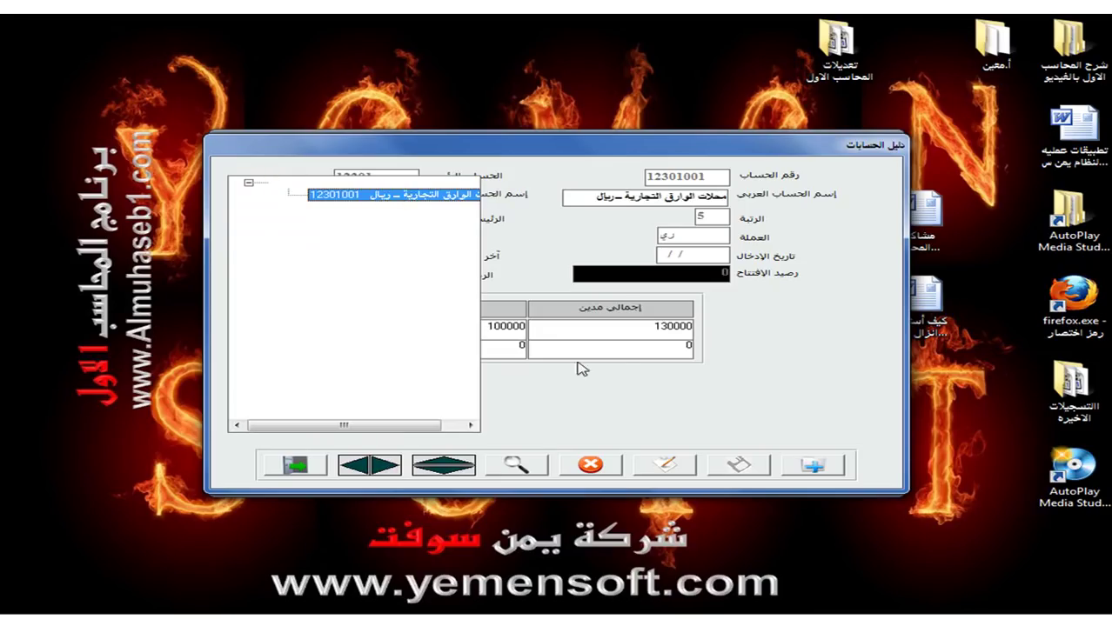
left_click(602, 389)
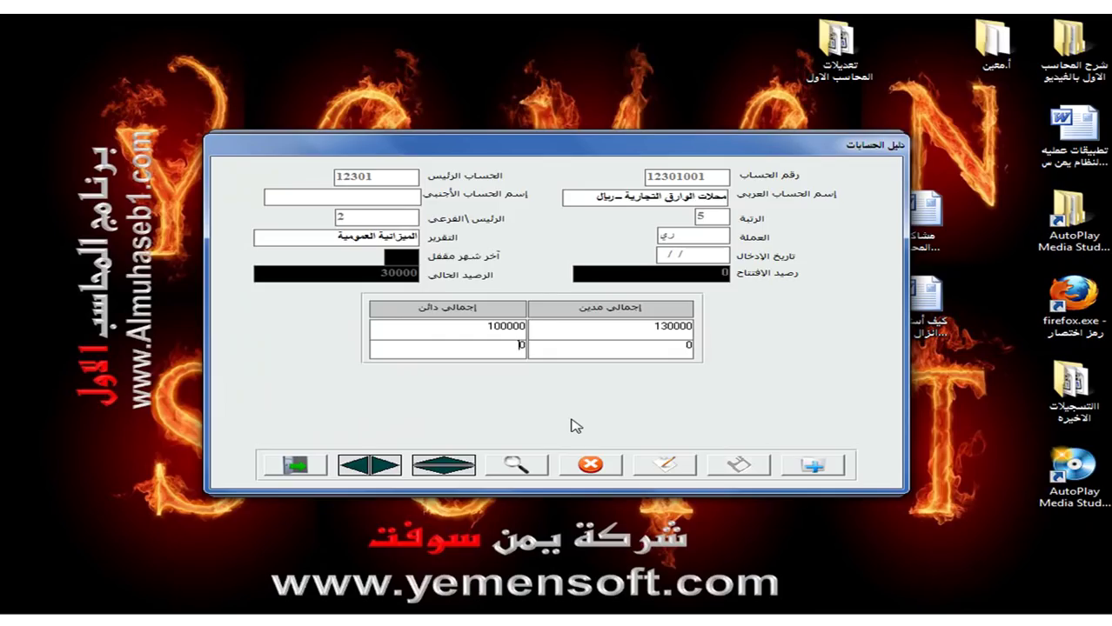
- Look up account 12301 again and expand it to check the last sub-account number in use
left_click(520, 466)
type("12301")
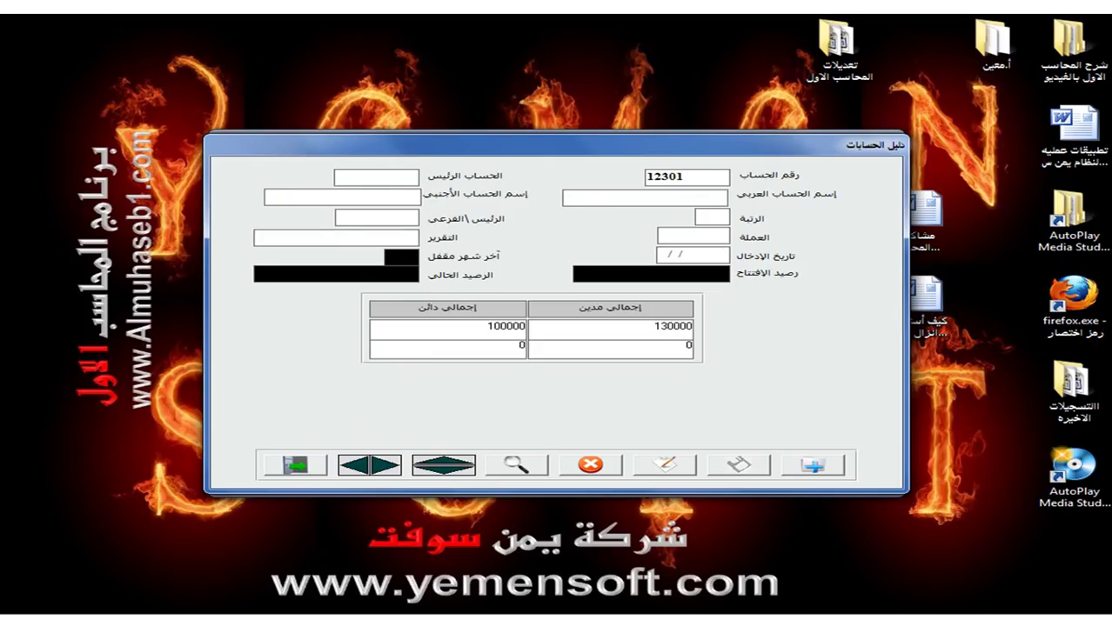
left_click(522, 467)
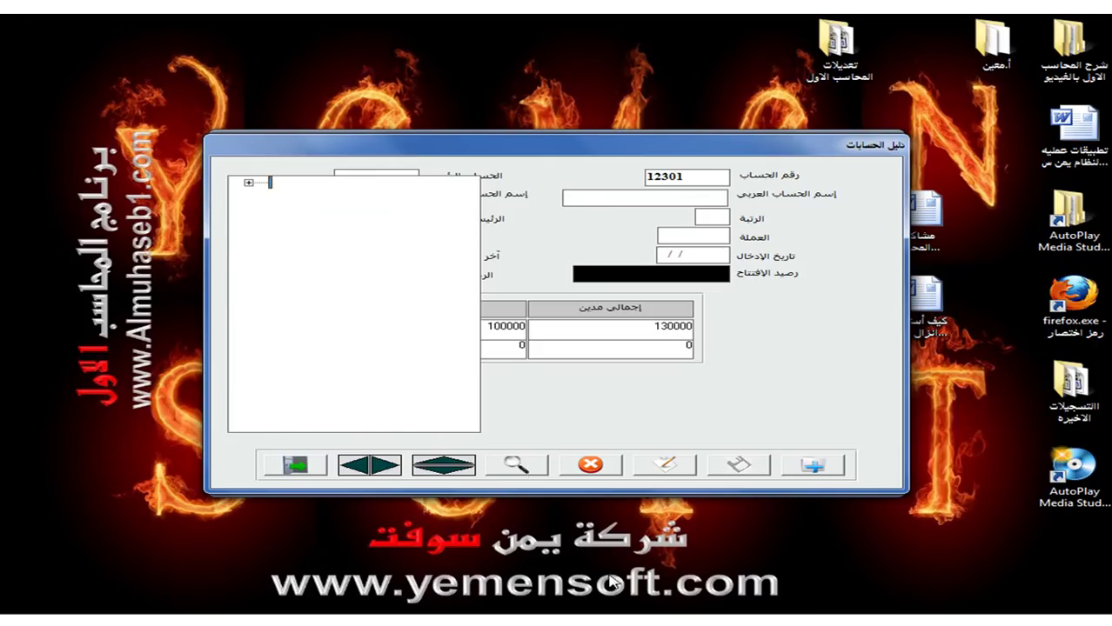
left_click(248, 183)
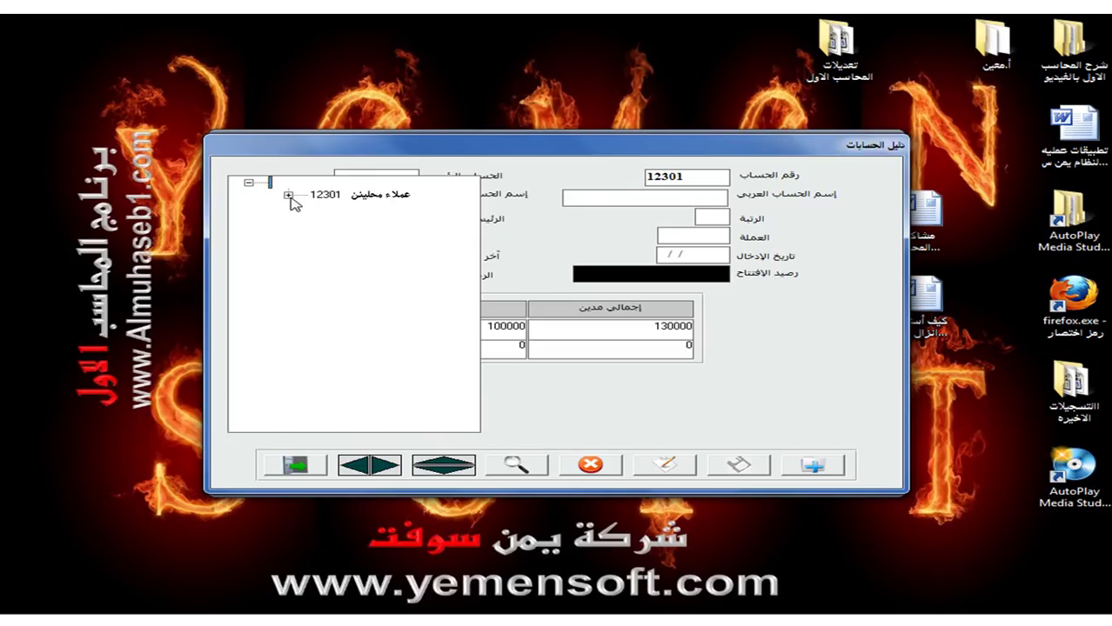
left_click(288, 195)
left_click_drag(385, 423, 432, 426)
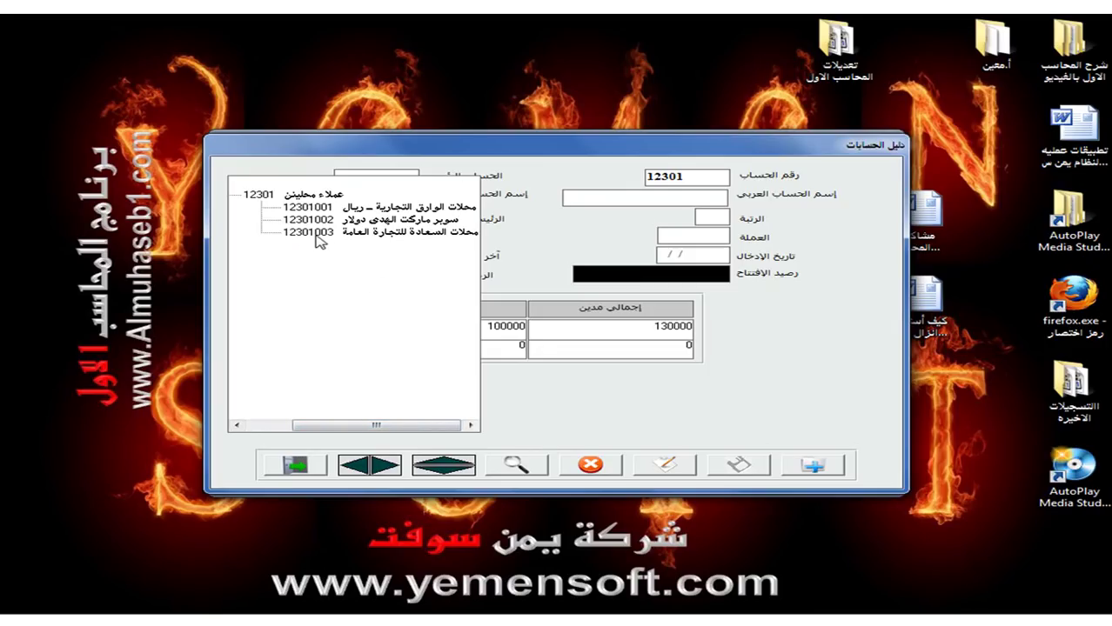
- Start a new account 12301004 under parent account 12301, declining to save the pending changes
left_click(809, 468)
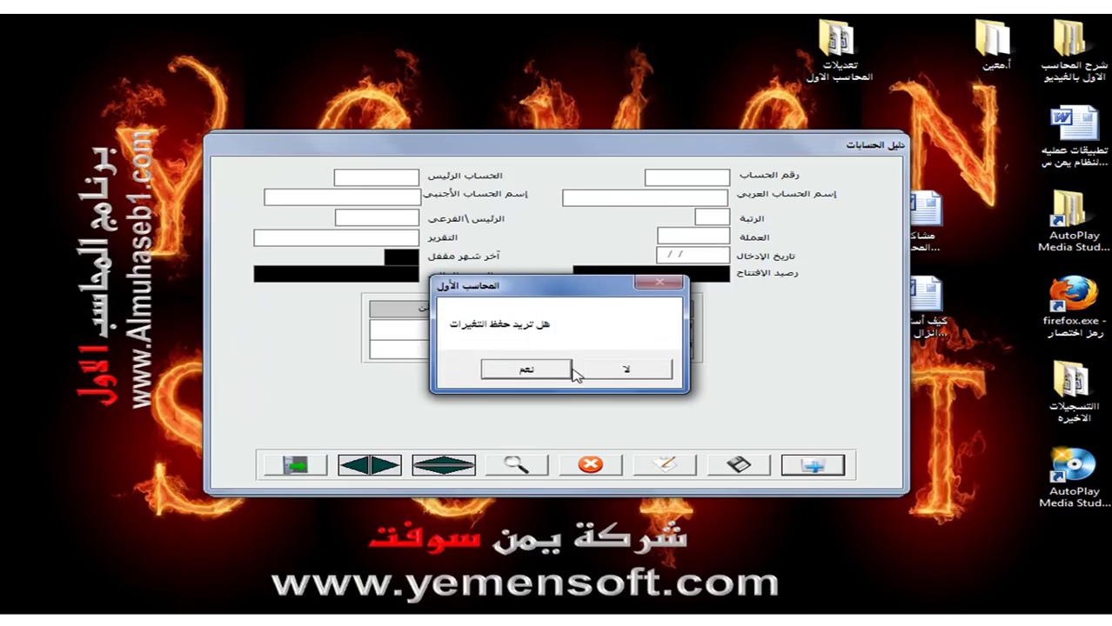
left_click(596, 370)
type("12301004")
key("Return")
type("12301")
key("Return")
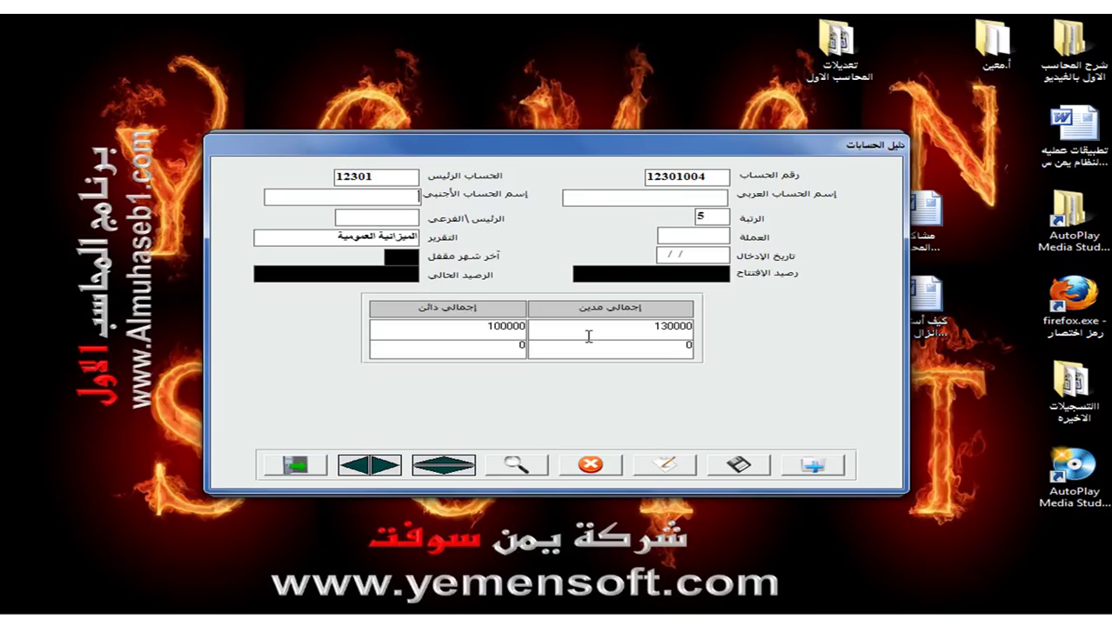
- Make account 12301004 a sub-account (فرعي) with currency $ and report الميزانية العمومية, and save it
left_click(374, 220)
left_click(374, 244)
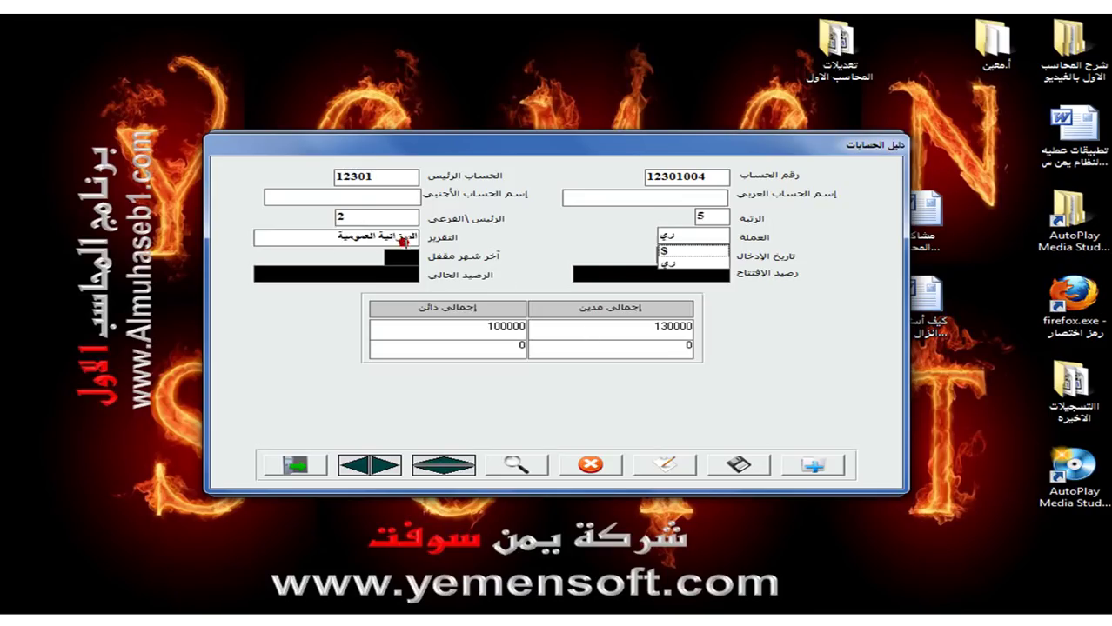
left_click(688, 252)
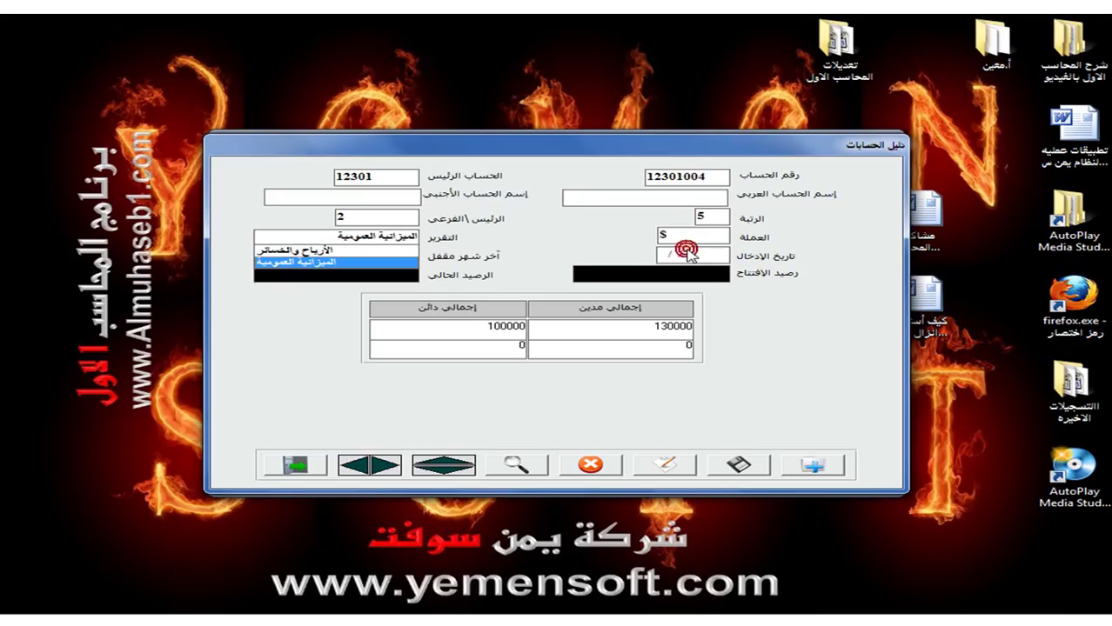
left_click(748, 467)
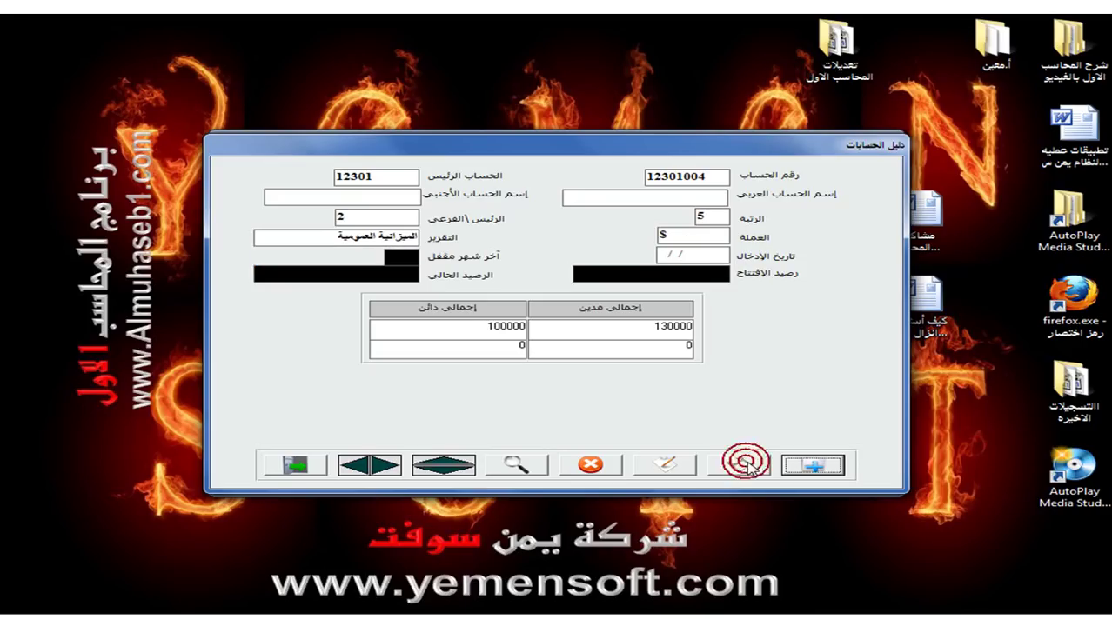
- Close the accounts guide and preview the chart of accounts report (طباعة دليل الحسابات) for sub-accounts (فرعي), reviewing the listed accounts
left_click(300, 466)
left_click(660, 163)
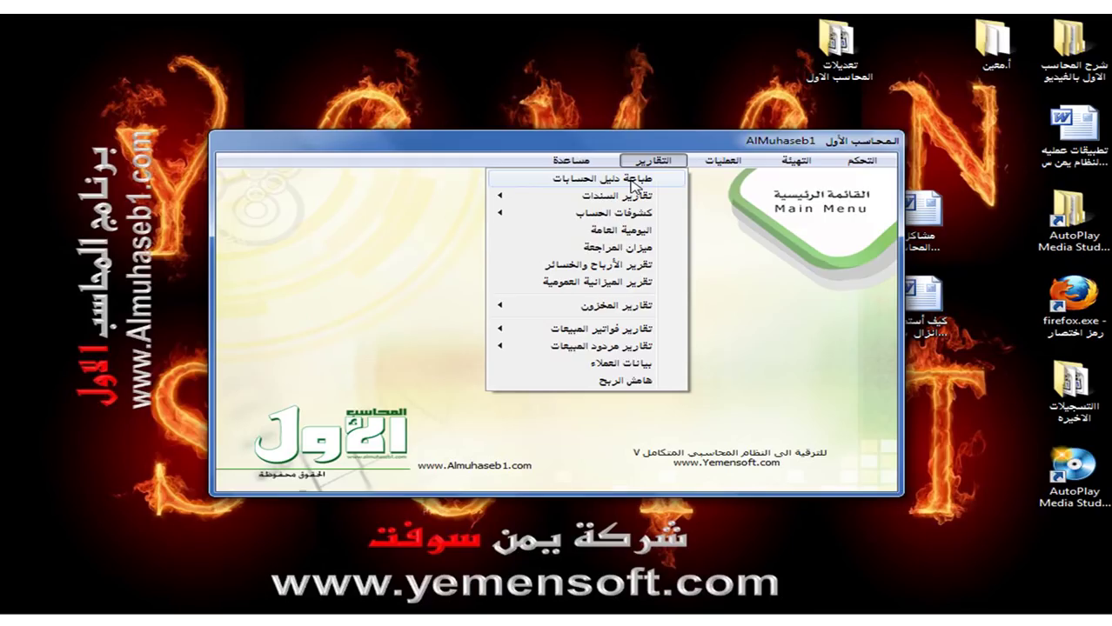
left_click(636, 185)
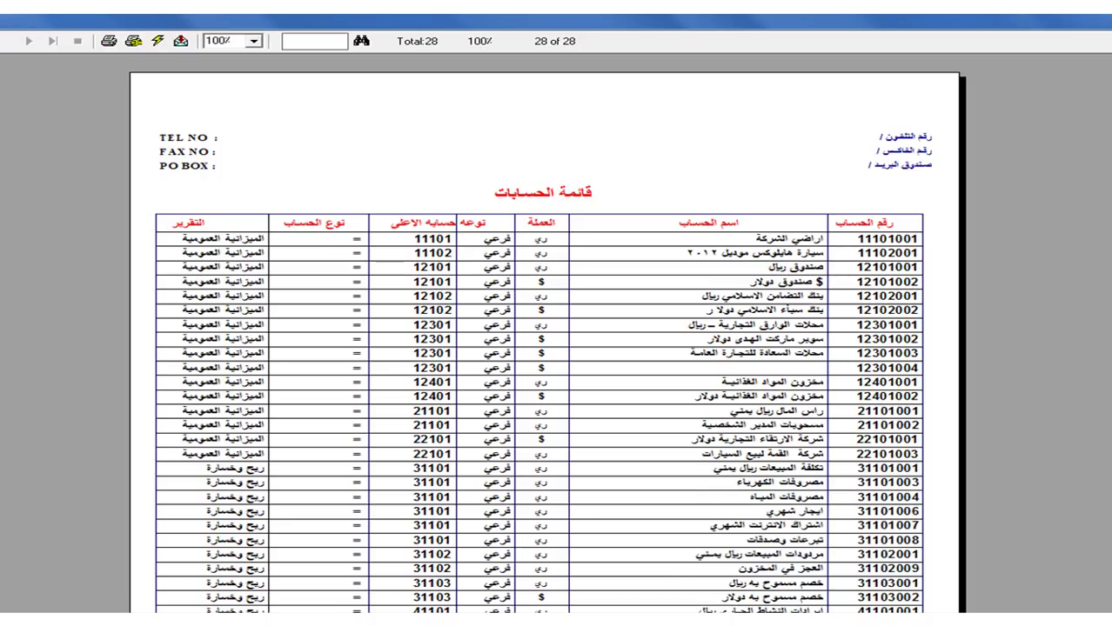
scroll(548, 348, "down", 5)
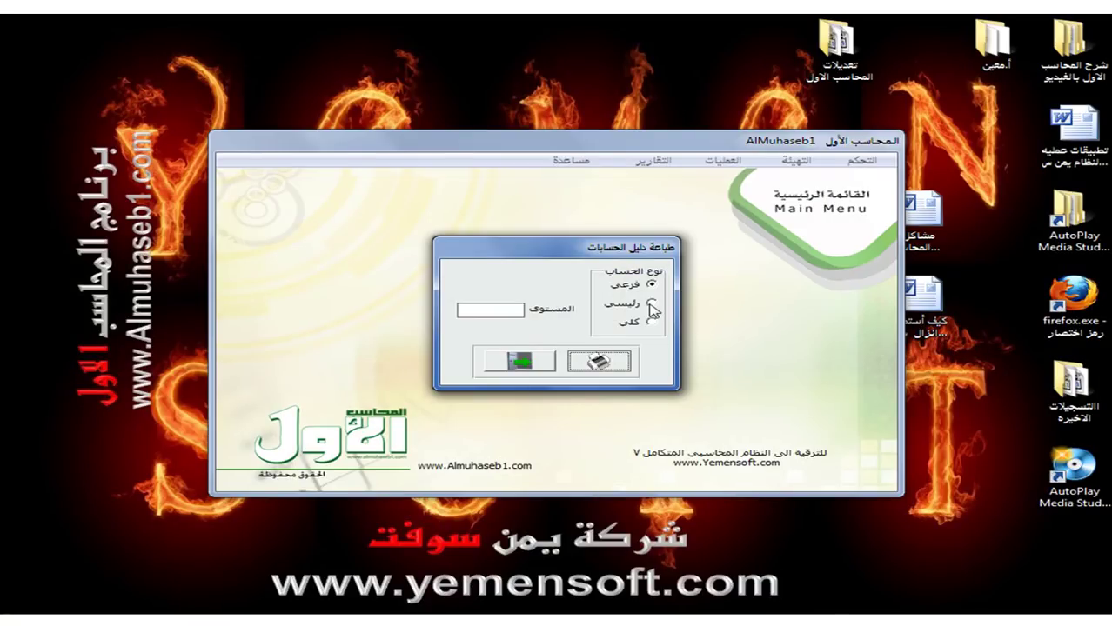
- Preview the chart of accounts report for all account types (كلي), review the list, and leave the report dialog
left_click(652, 303)
left_click(652, 322)
left_click(590, 361)
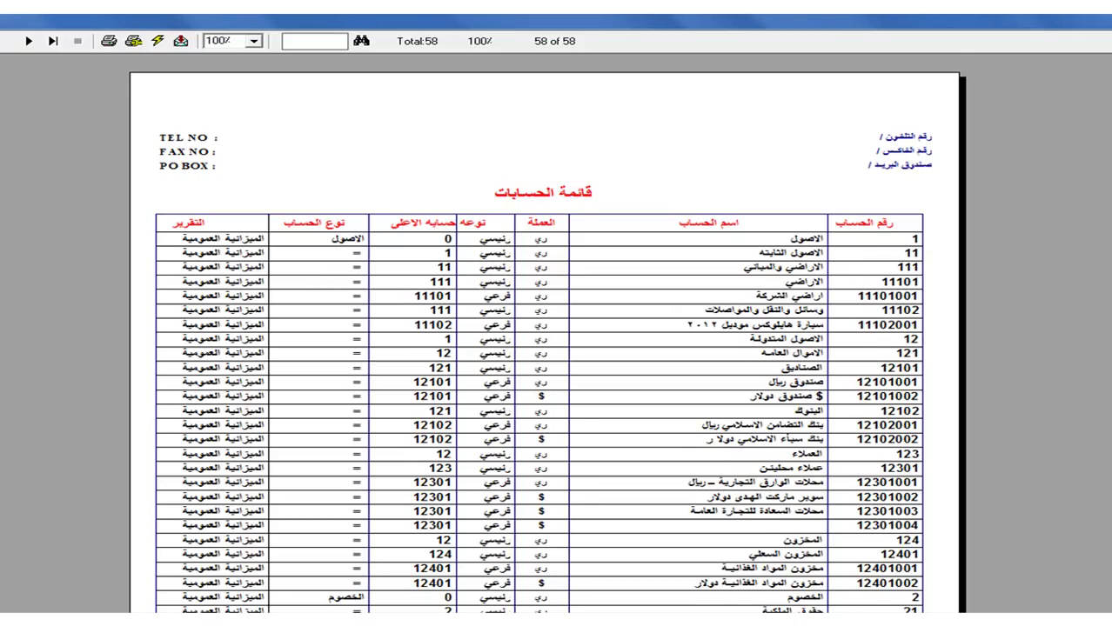
scroll(540, 335, "down", 5)
scroll(857, 163, "up", 5)
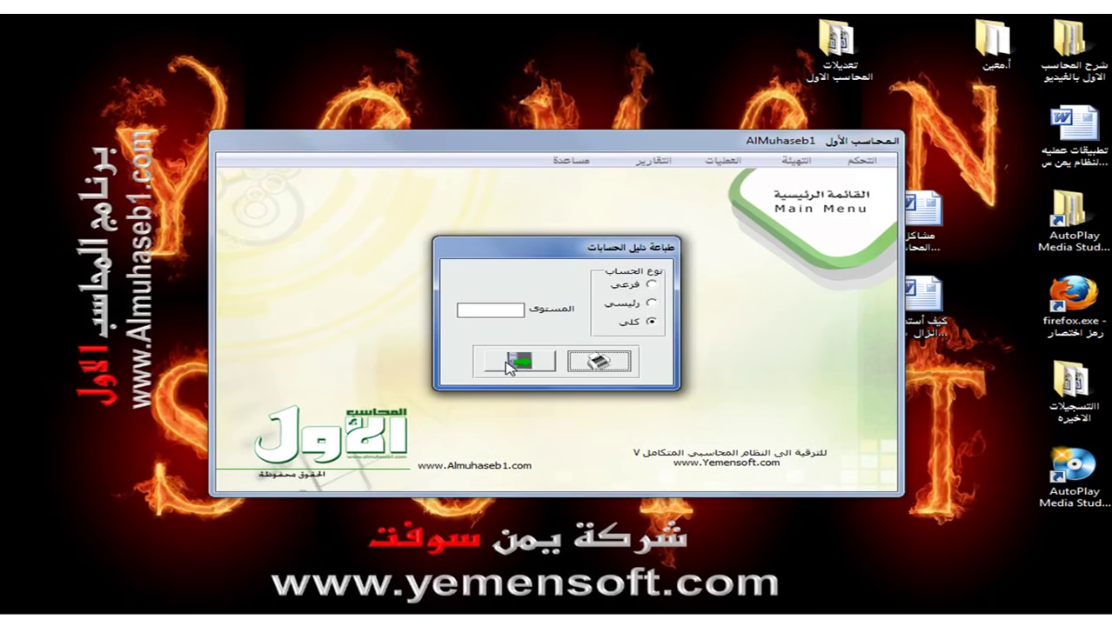
left_click(508, 363)
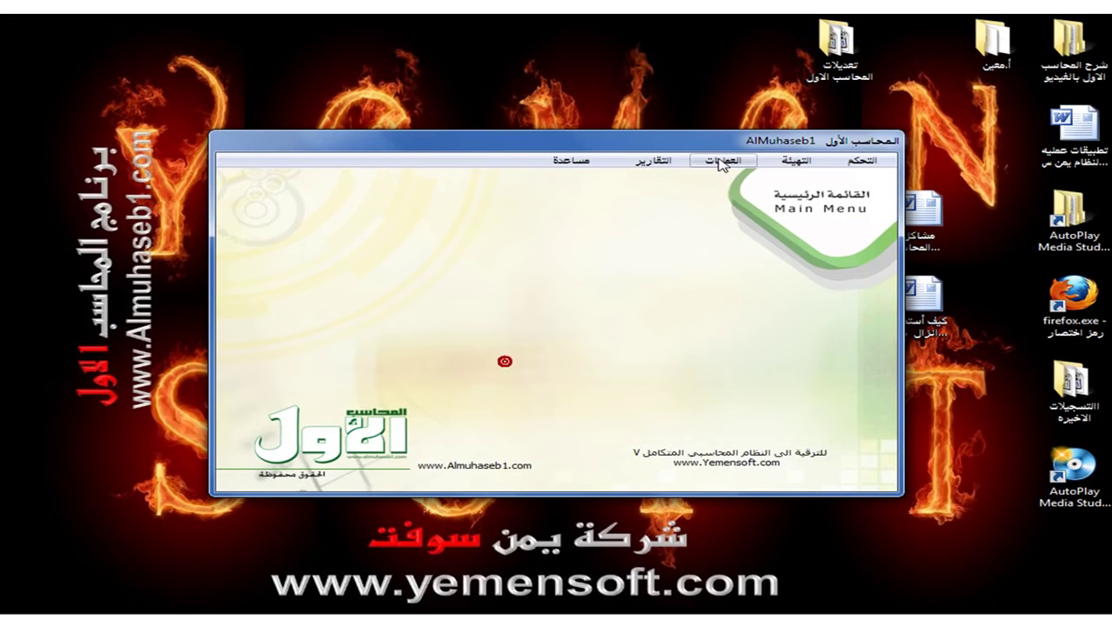
- Reopen the accounts guide (دليل الحسابات) entry form
left_click(722, 160)
left_click(722, 178)
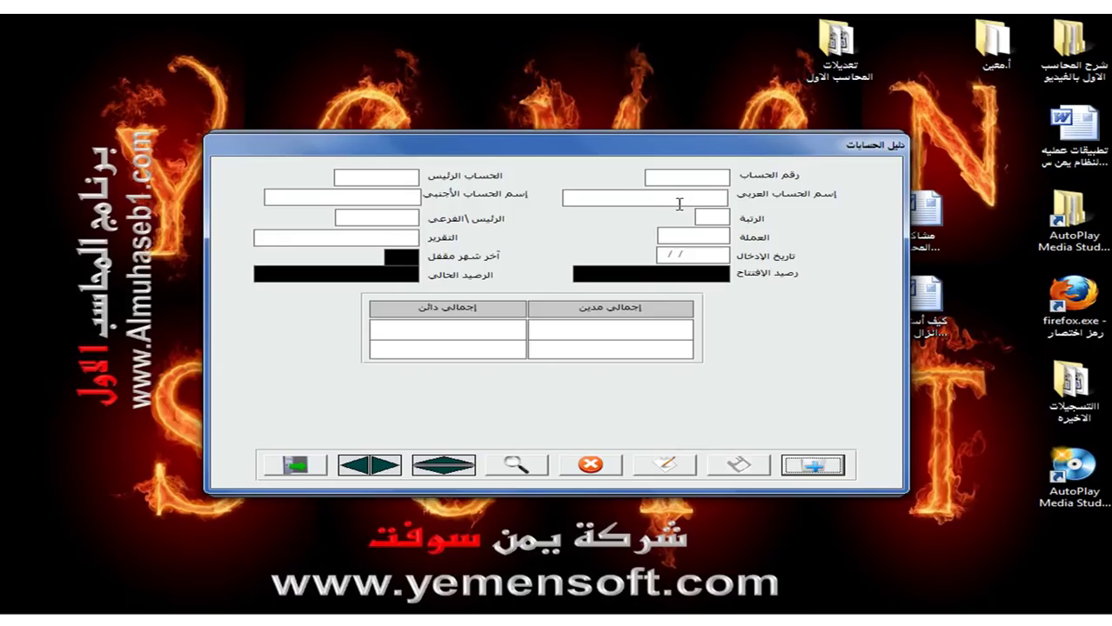